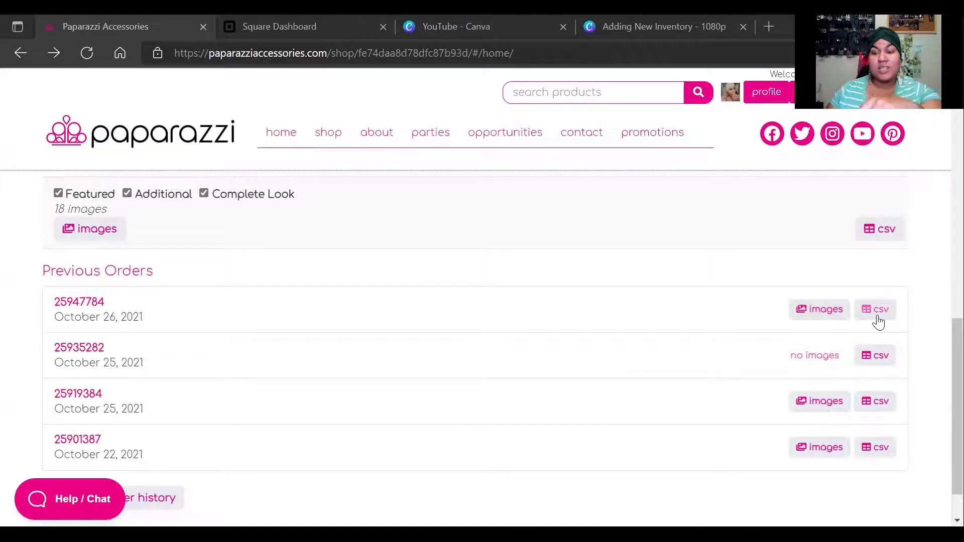
Scroll to the current Paparazzi order and download its item list as a CSV
scroll(678, 321, "up", 4)
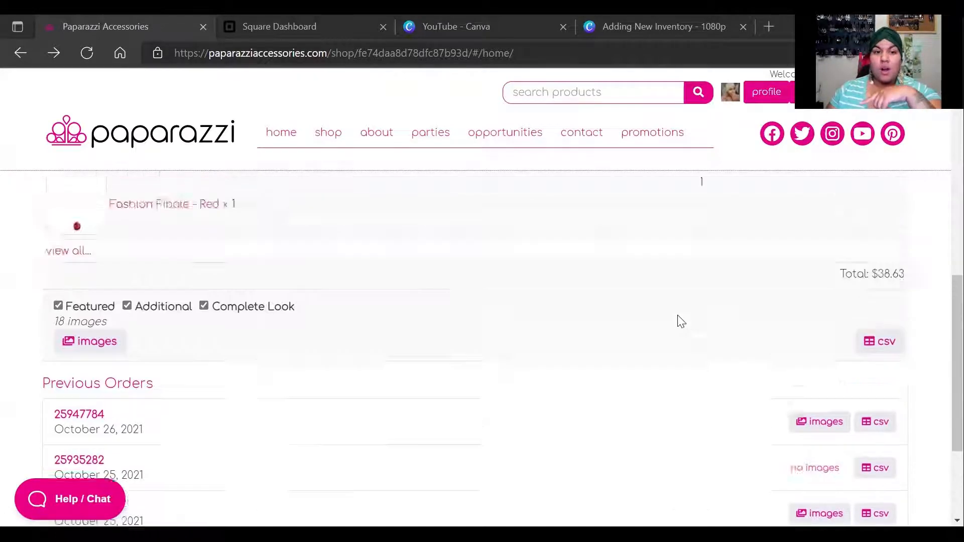
scroll(803, 358, "down", 1)
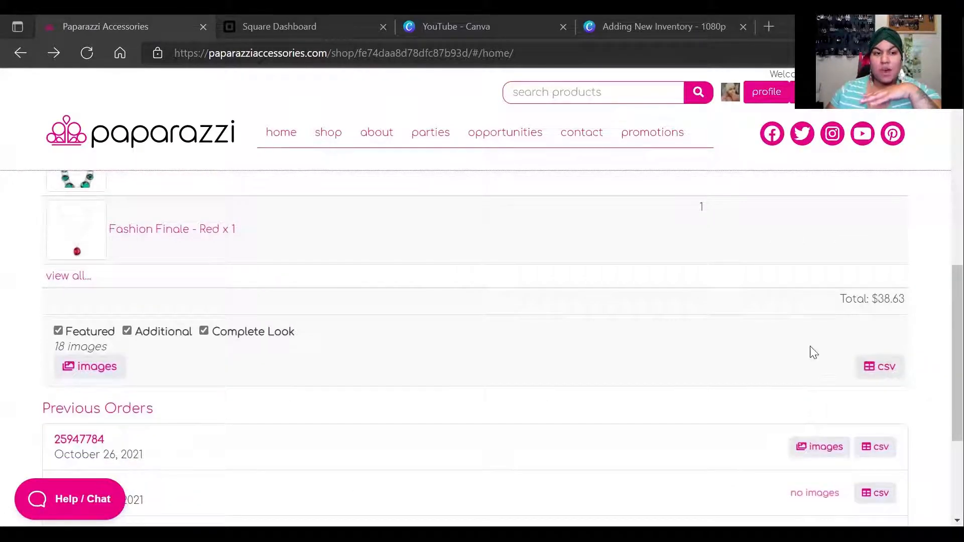
scroll(200, 226, "up", 5)
scroll(372, 392, "down", 5)
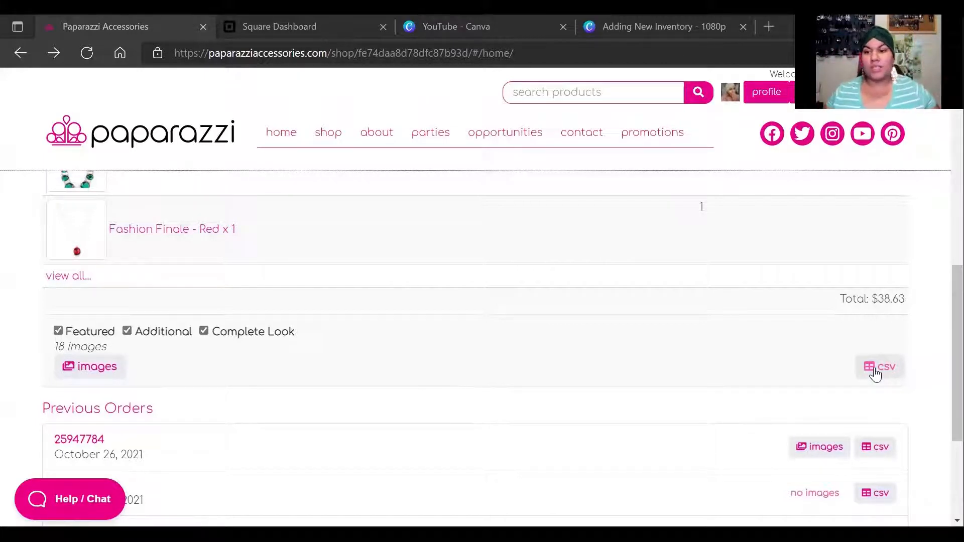
left_click(875, 374)
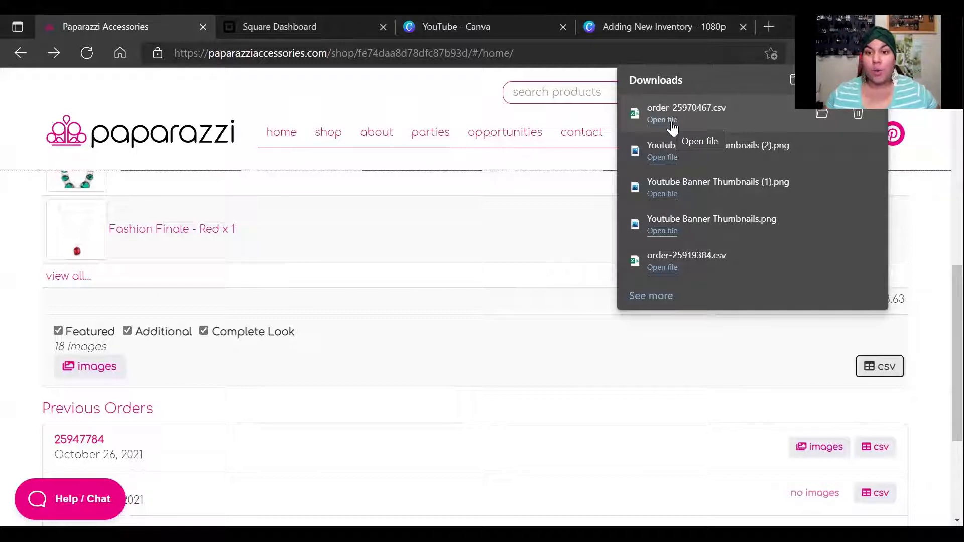
left_click(686, 138)
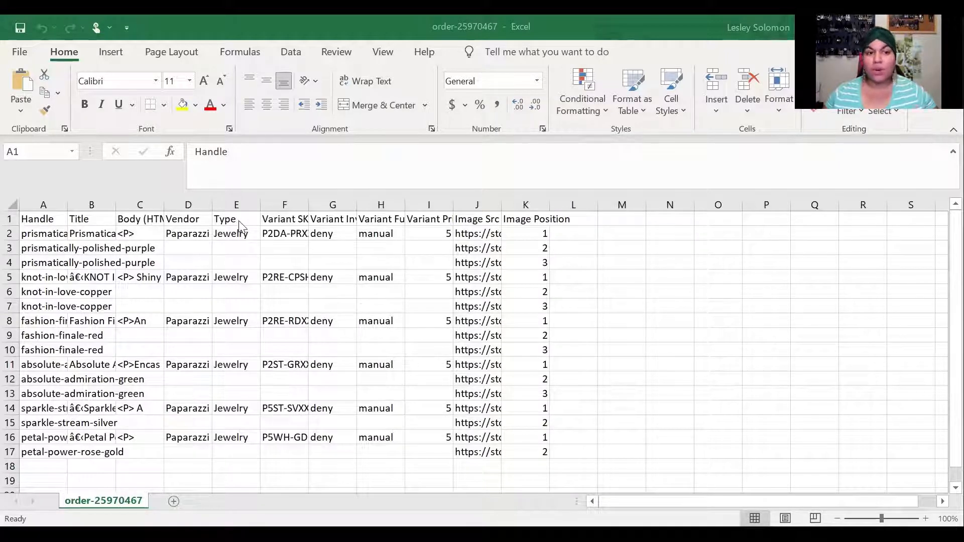
left_click(335, 221)
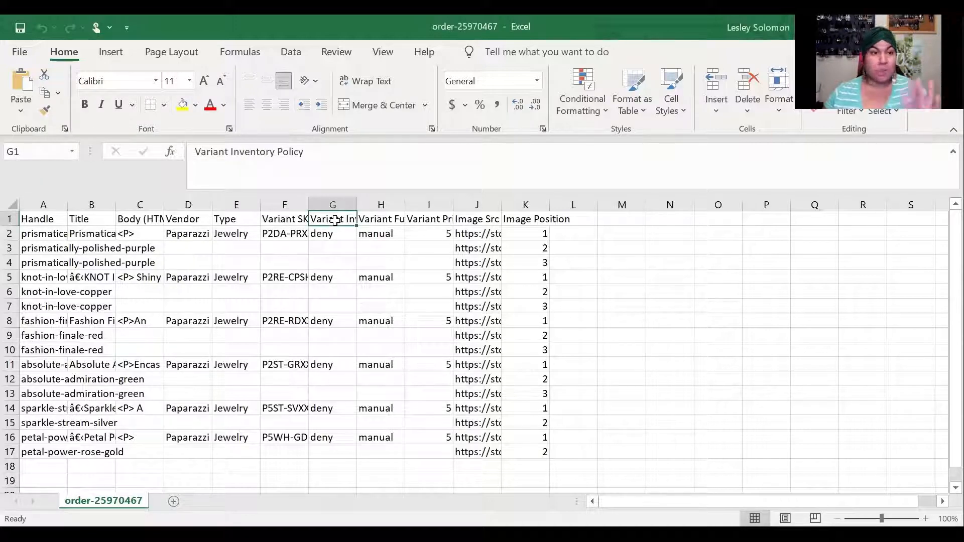
left_click(489, 219)
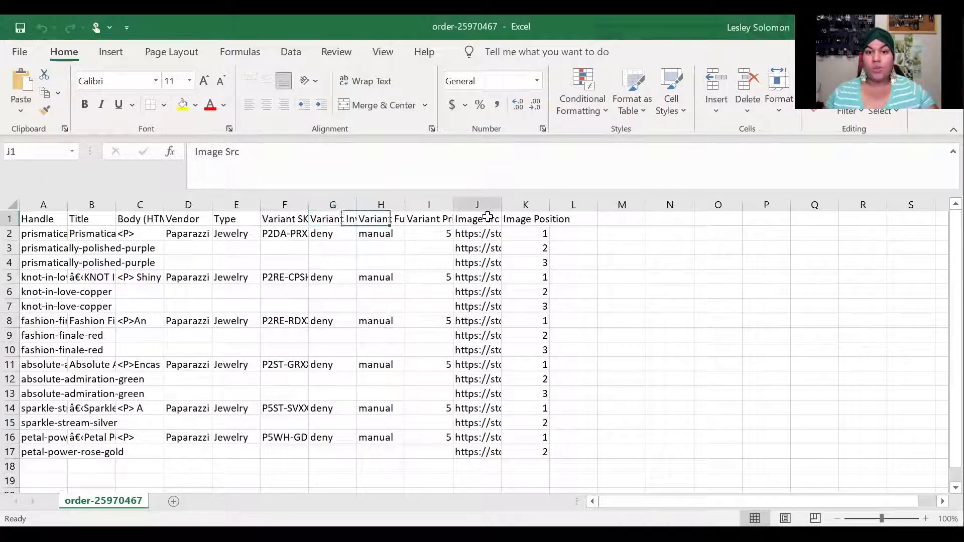
left_click(521, 220)
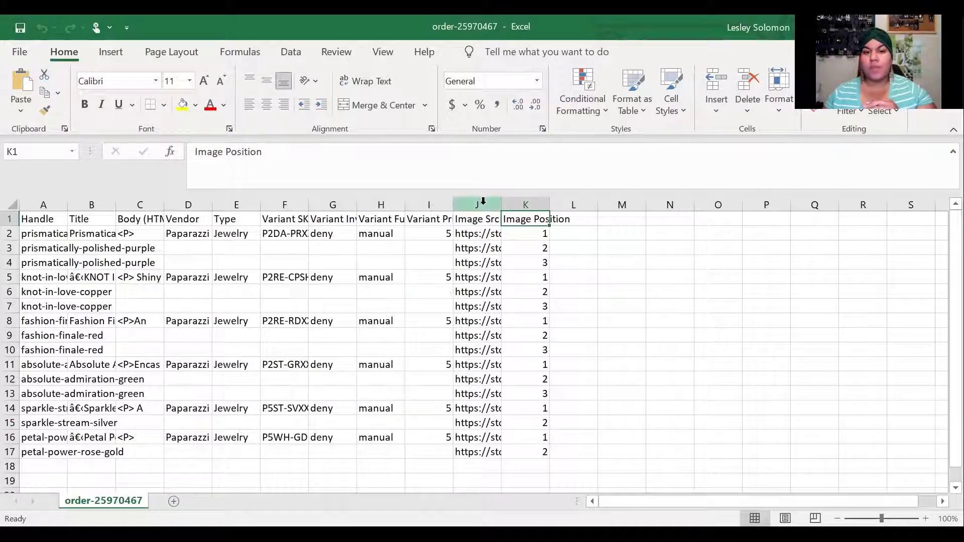
left_click(482, 220)
left_click(519, 220)
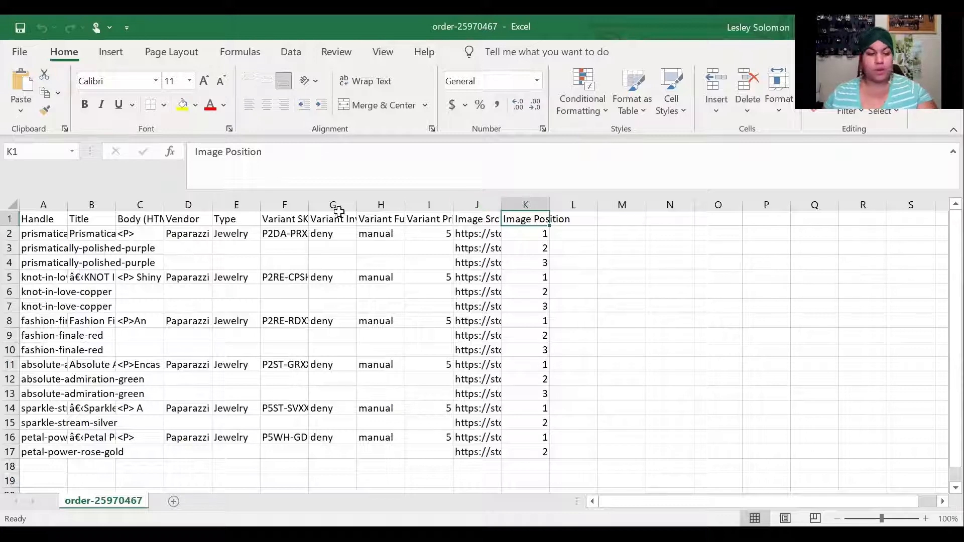
Select the Handle, Vendor, Type, Variant Inventory Policy, Image Src and Image Position columns for deletion
left_click(49, 200)
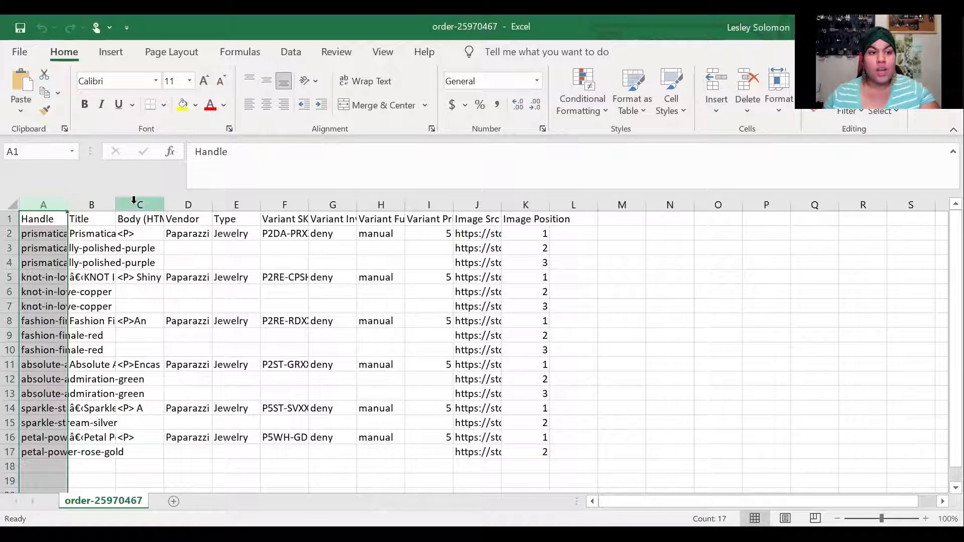
left_click(190, 200, "ctrl")
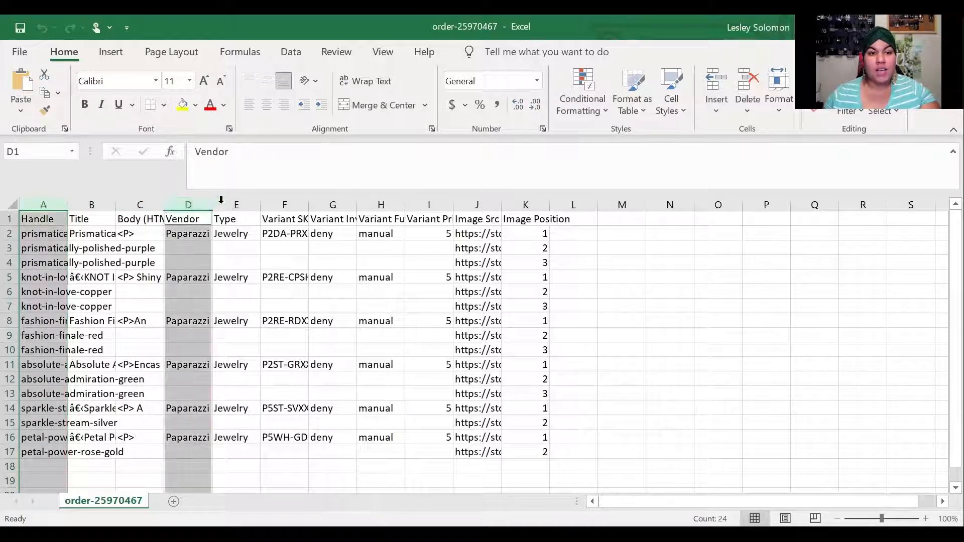
left_click(240, 201, "ctrl")
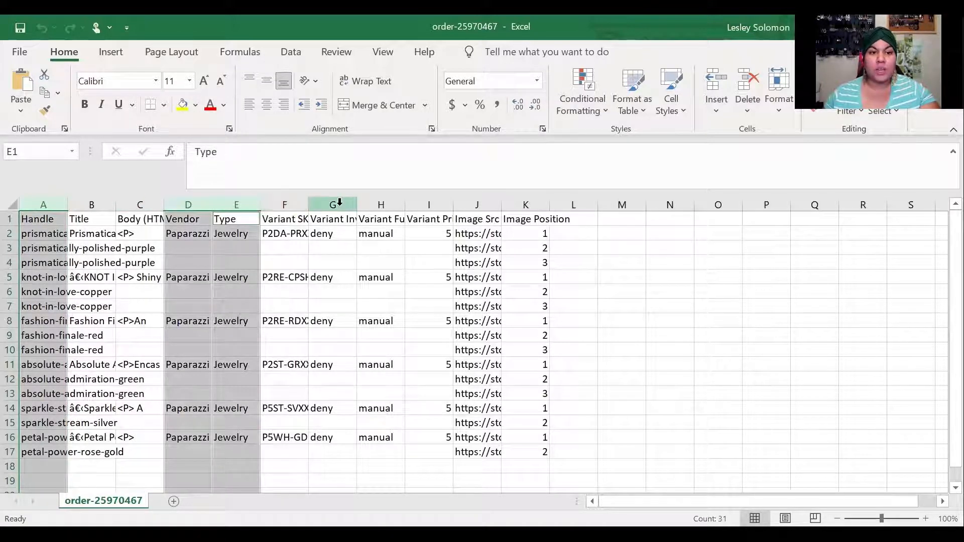
left_click(337, 201, "ctrl")
left_click(468, 203, "ctrl")
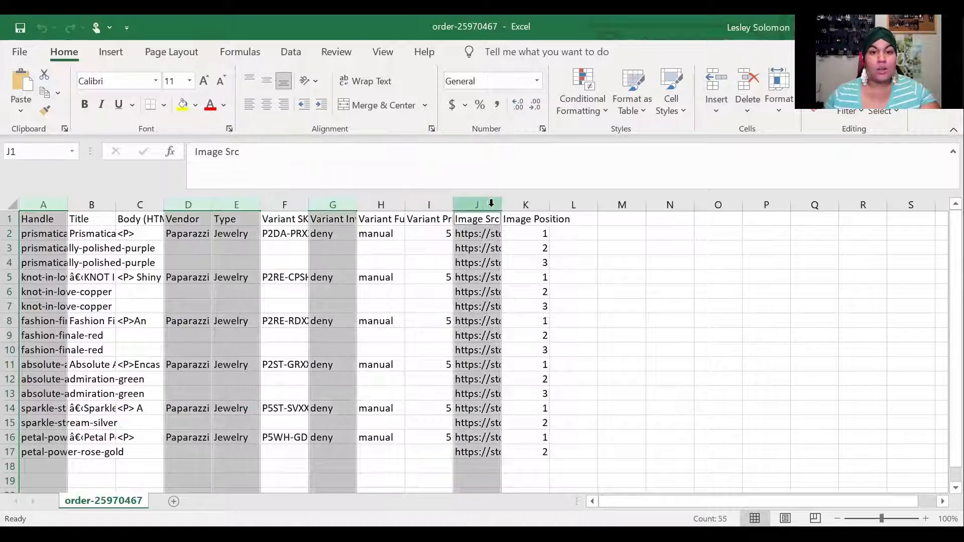
left_click(524, 203, "ctrl")
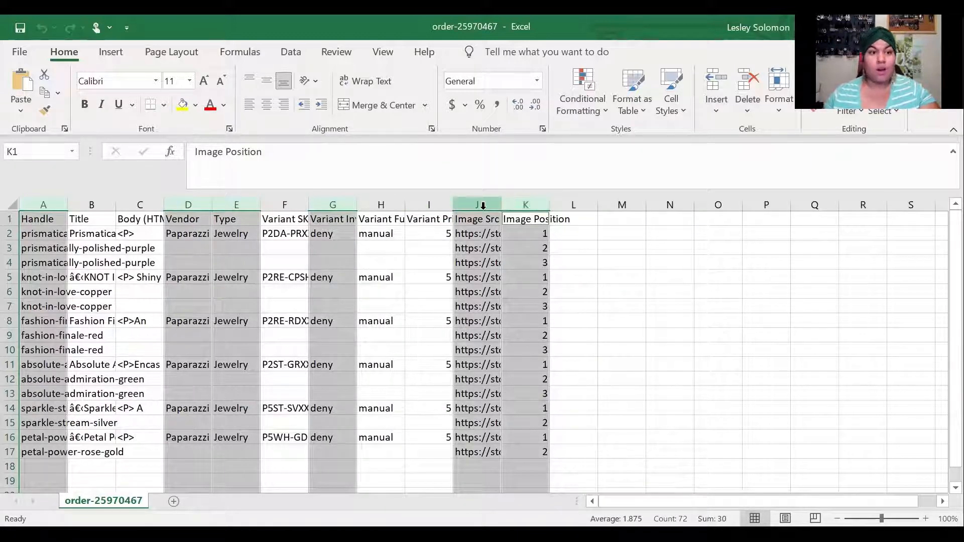
right_click(234, 206)
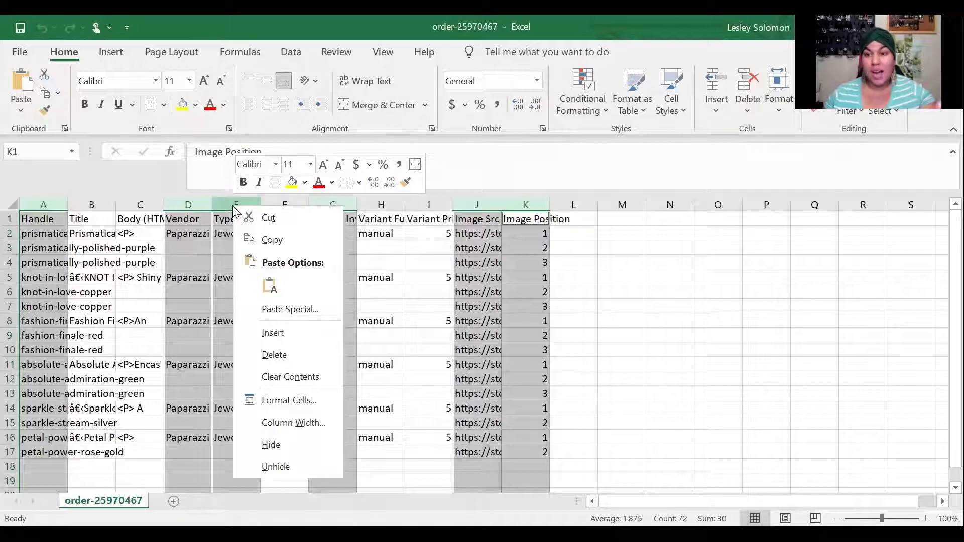
Delete the six selected columns and check the blank rows beneath the items
left_click(284, 356)
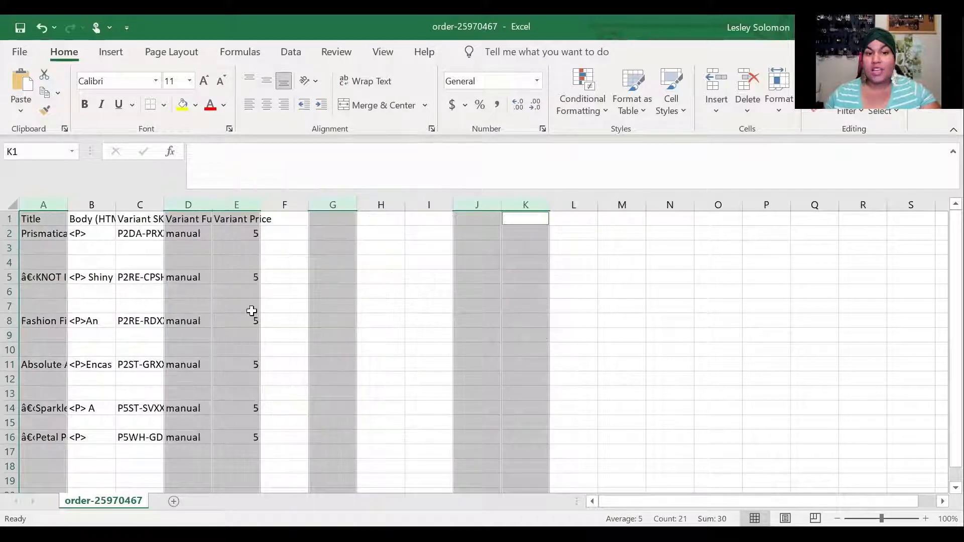
left_click(299, 246)
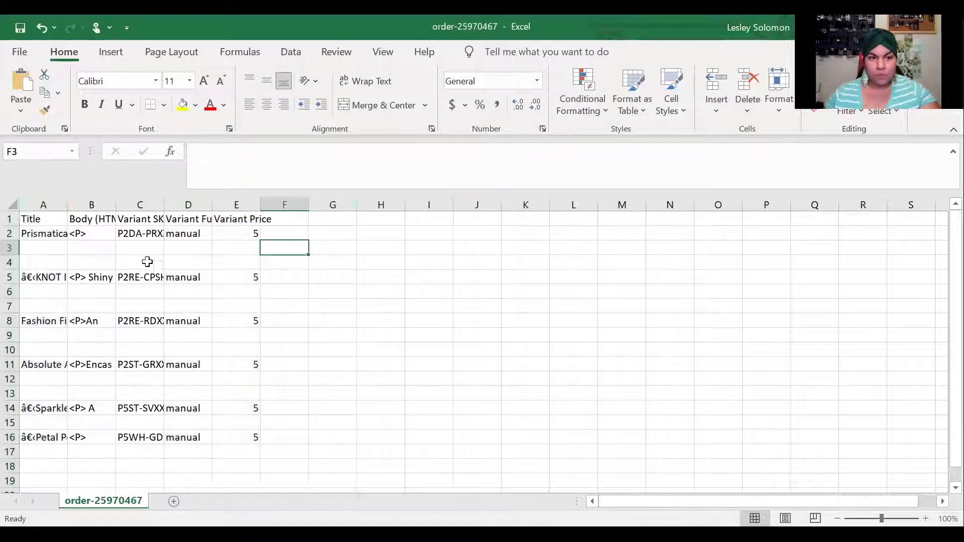
left_click(95, 249)
left_click_drag(95, 250, 93, 266)
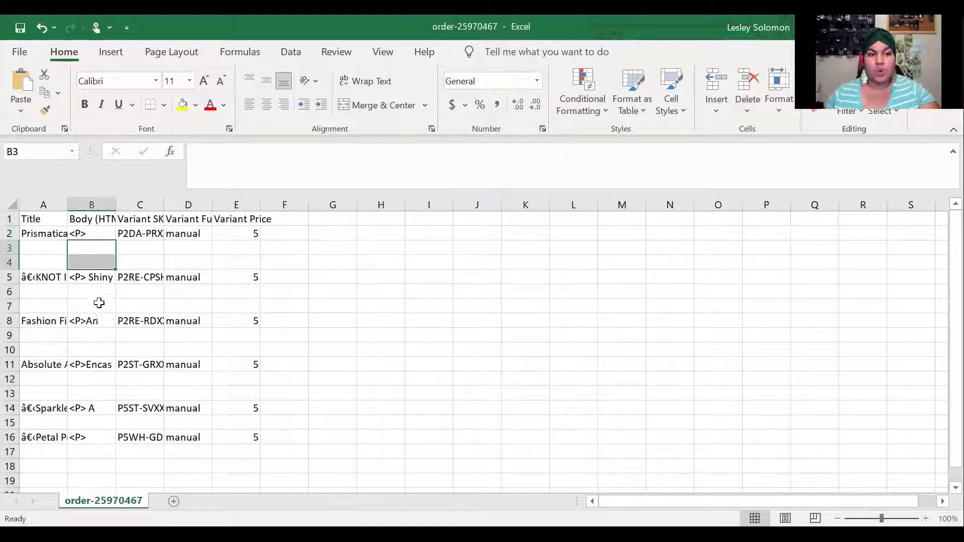
left_click(99, 296)
left_click(99, 304)
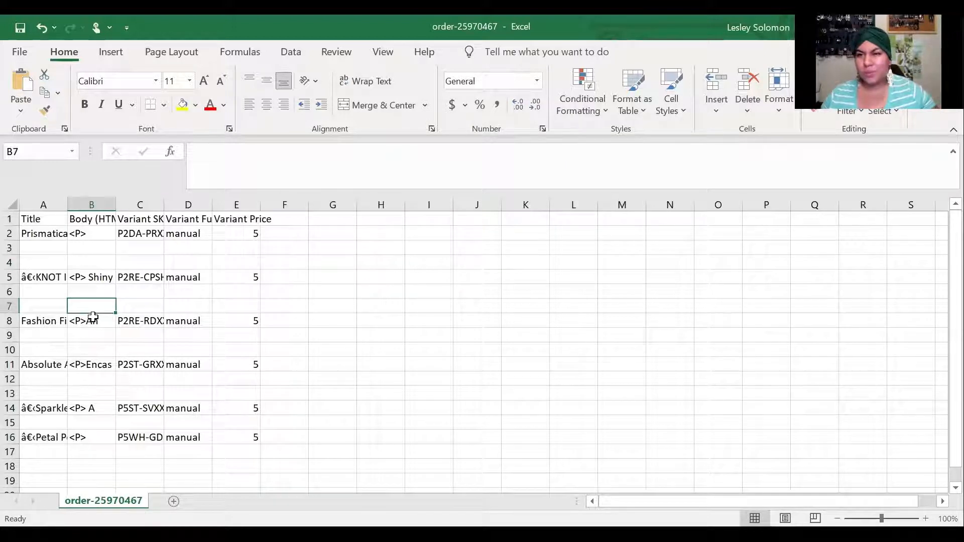
Delete empty rows 3, 4, 6, 7, 9, 10, 12, 13 and 15 so items fill rows 2–7
left_click(10, 247)
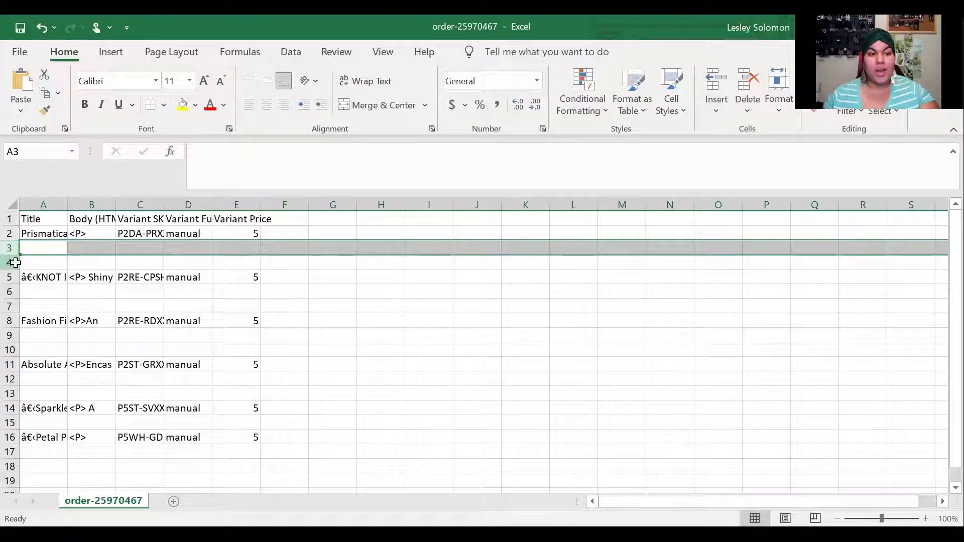
left_click(9, 262, "ctrl")
left_click(9, 292, "ctrl")
left_click(9, 306, "ctrl")
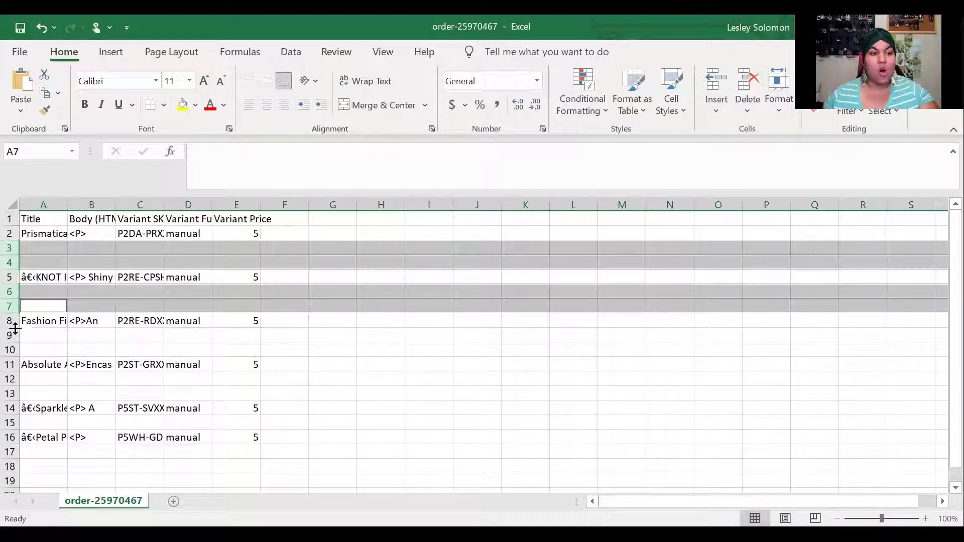
left_click(9, 334, "ctrl")
left_click(10, 350, "ctrl")
left_click(10, 378, "ctrl")
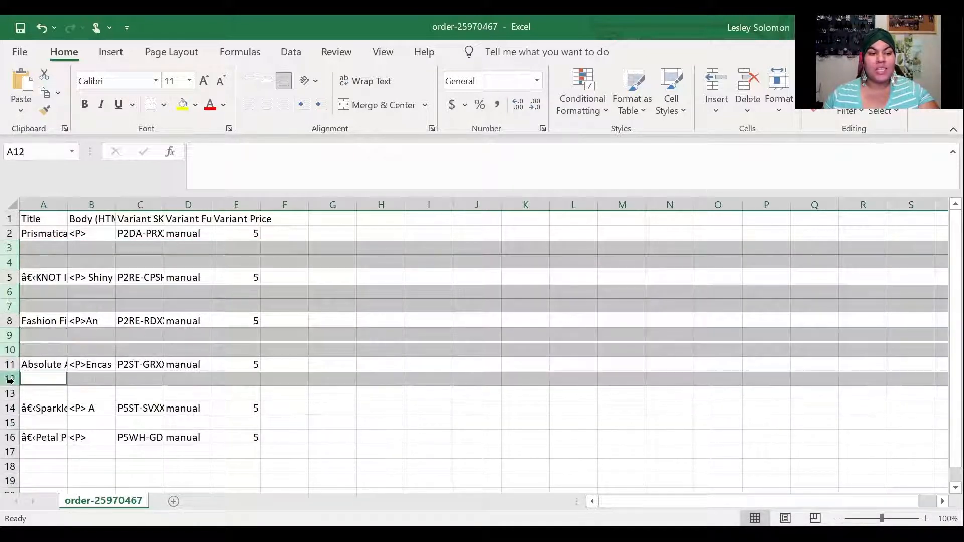
left_click(10, 394, "ctrl")
left_click(9, 422, "ctrl")
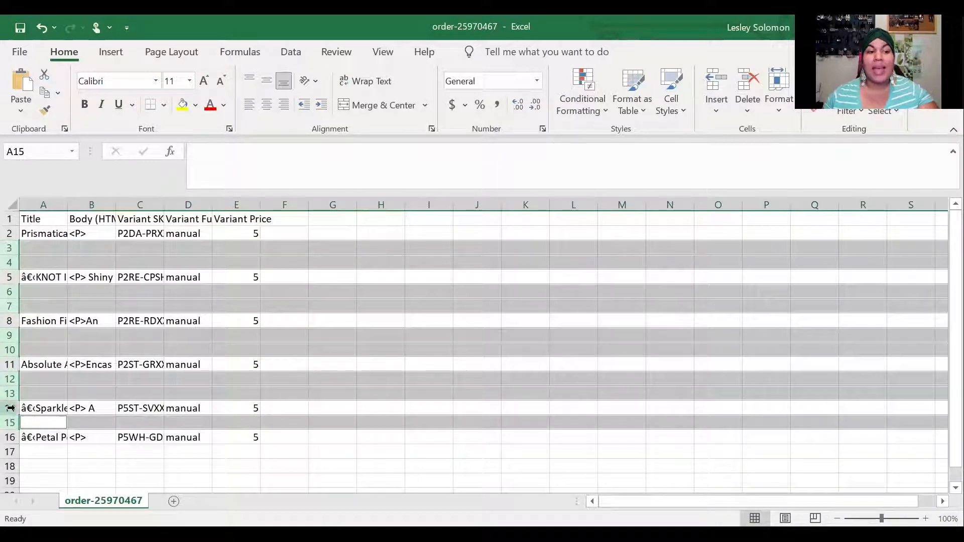
right_click(13, 393)
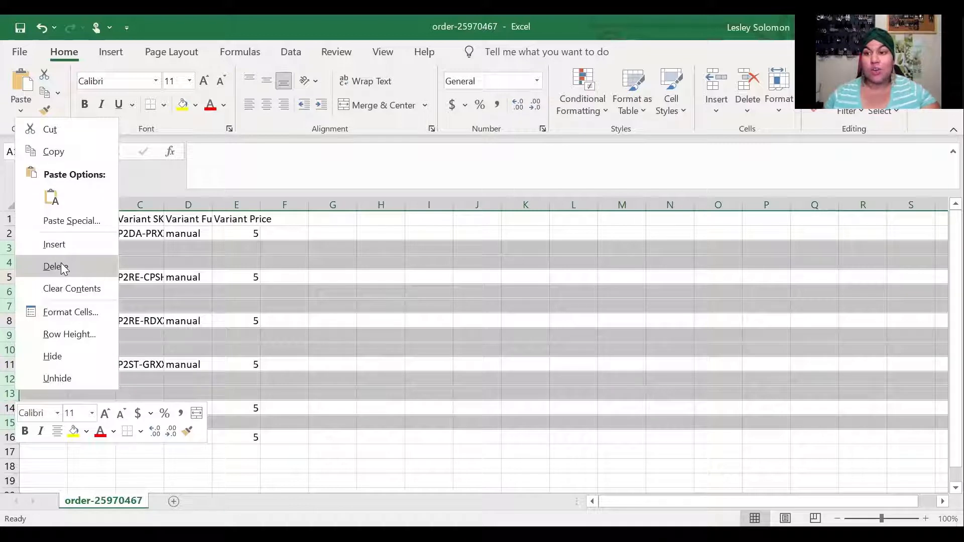
left_click(63, 268)
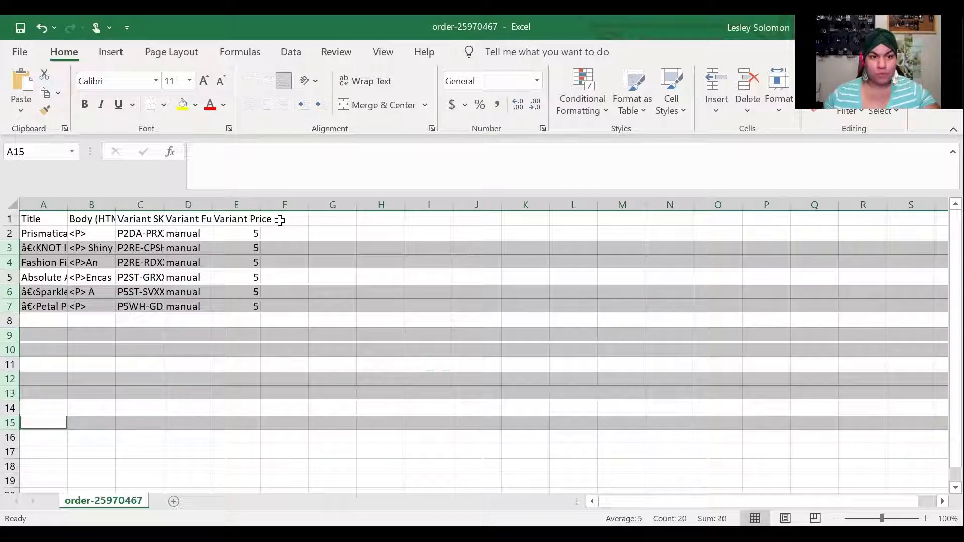
left_click(297, 222)
Enter 'Stock' as the new column heading in F1
type("Stock")
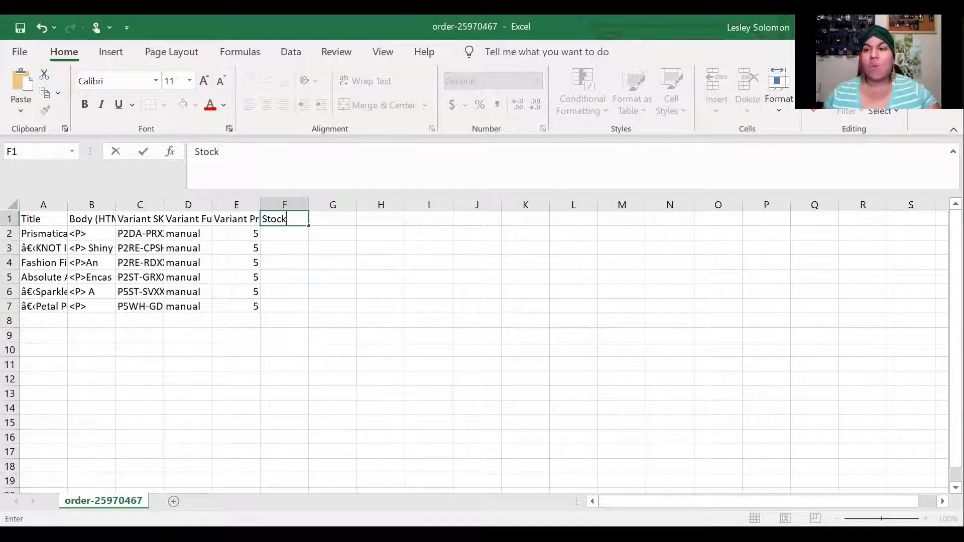
double_click(424, 28)
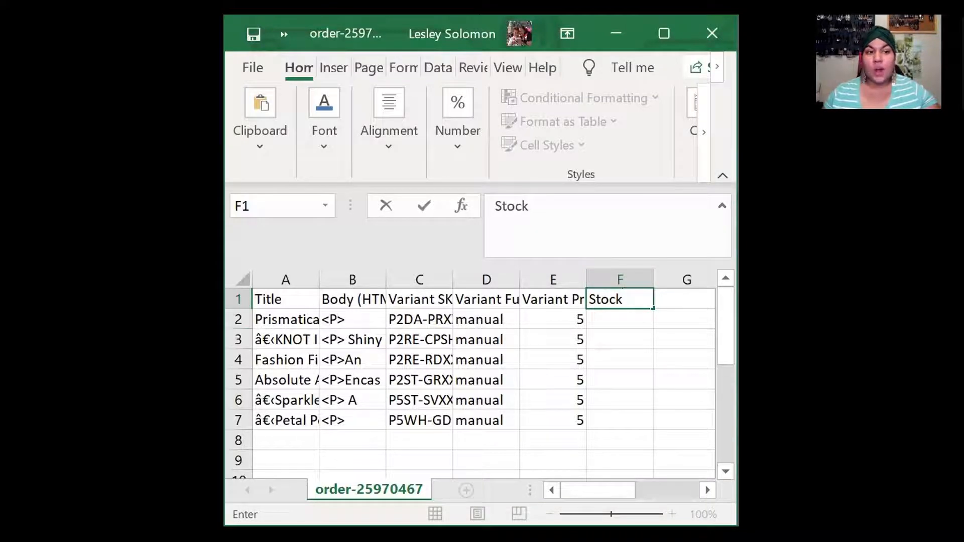
key("alt+Tab")
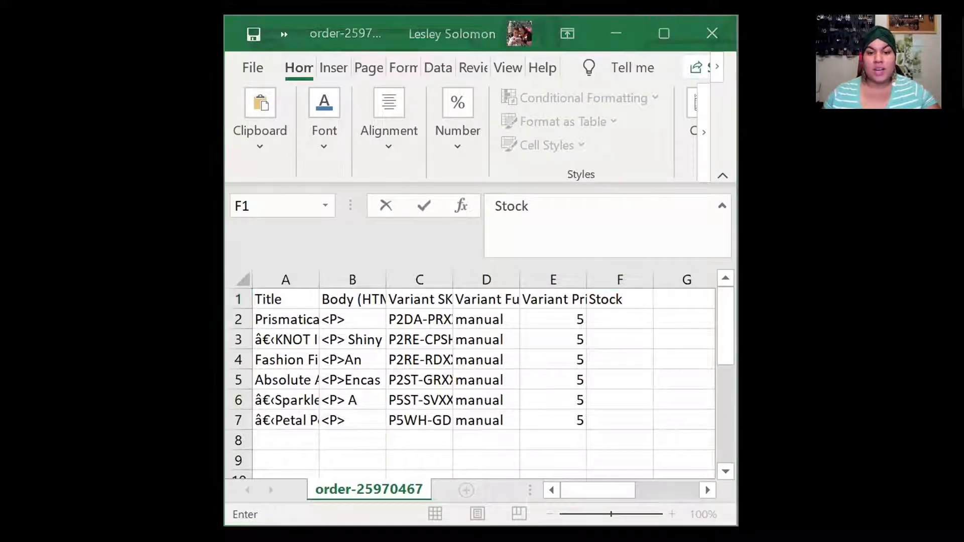
key("alt+Tab")
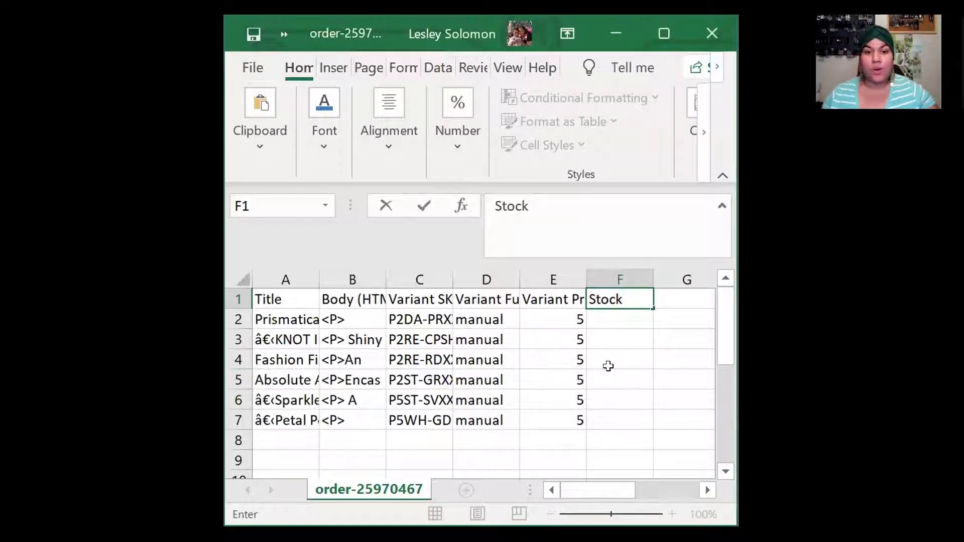
left_click(611, 320)
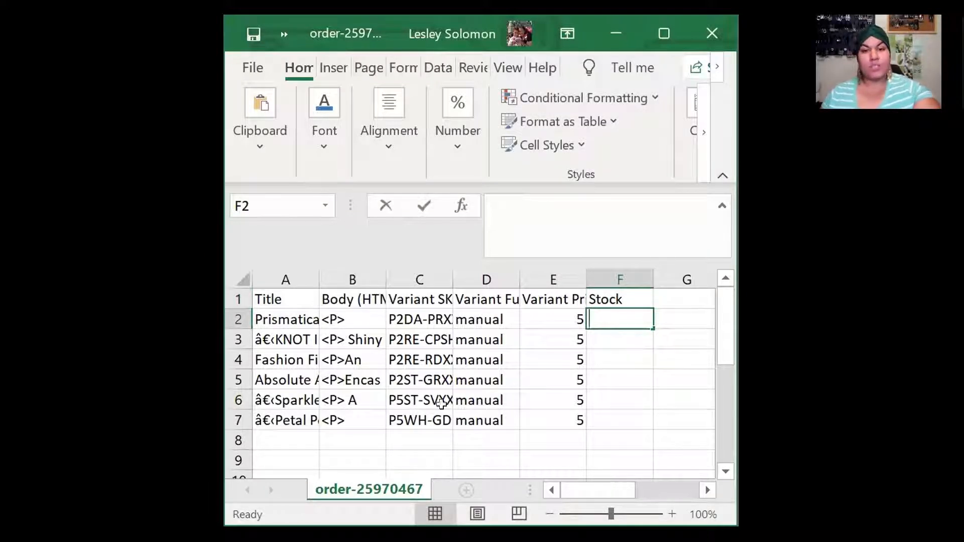
Enter stock quantities 2, 2, 1, 1, 2 and 2 in cells F2 through F7
type("2")
left_click(619, 337)
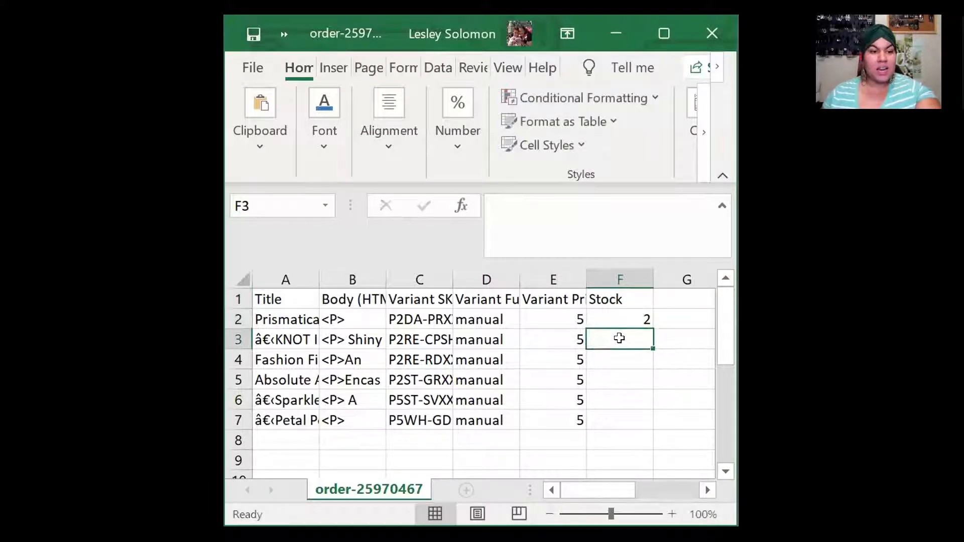
type("2")
left_click(611, 358)
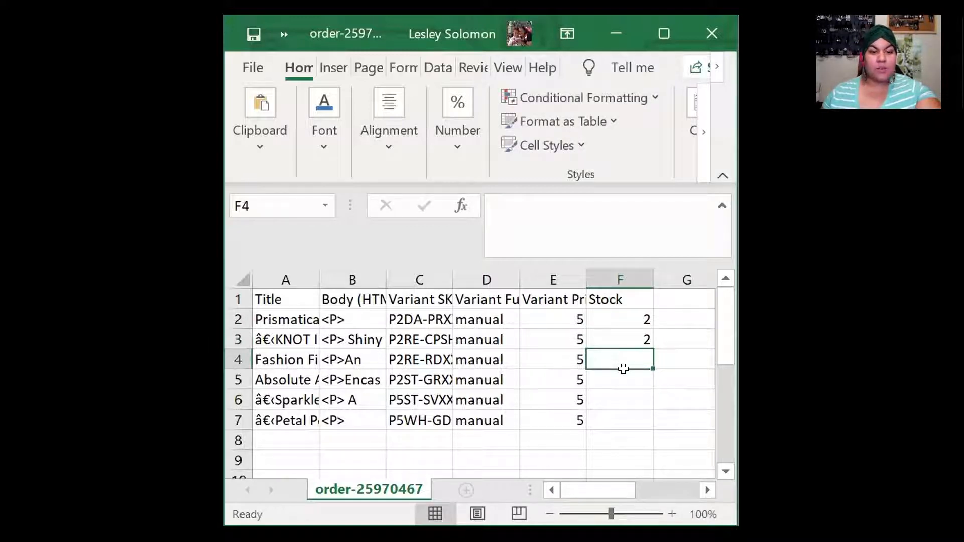
type("1")
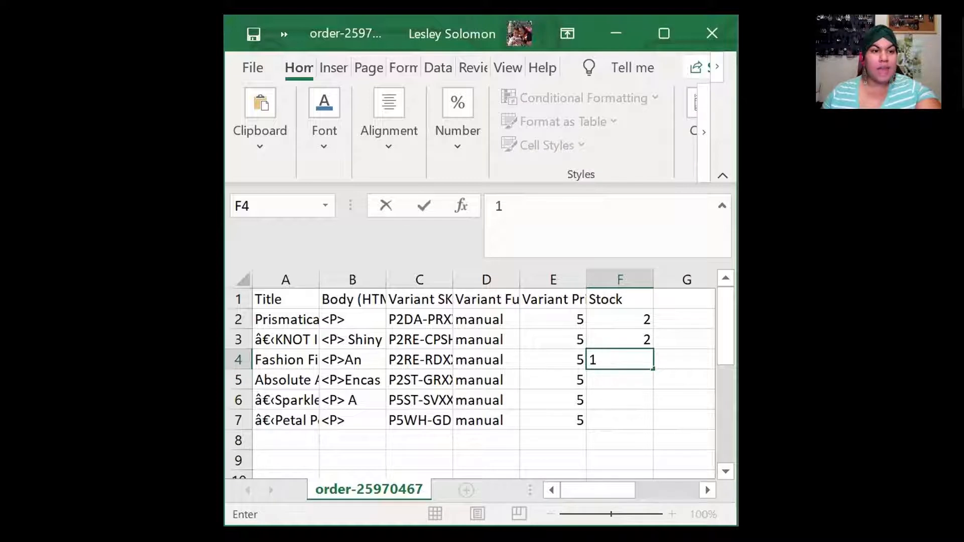
left_click(615, 380)
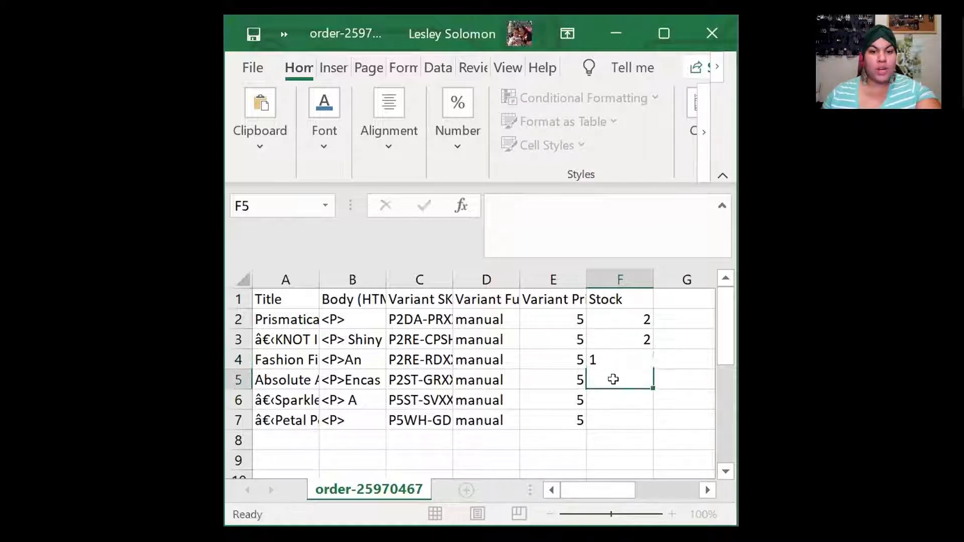
type("1")
left_click(619, 400)
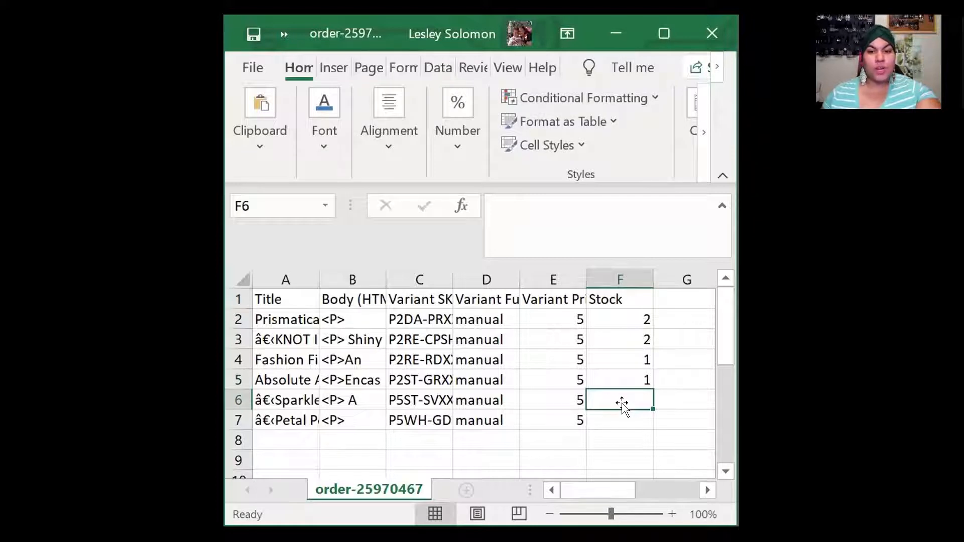
type("2")
left_click(624, 426)
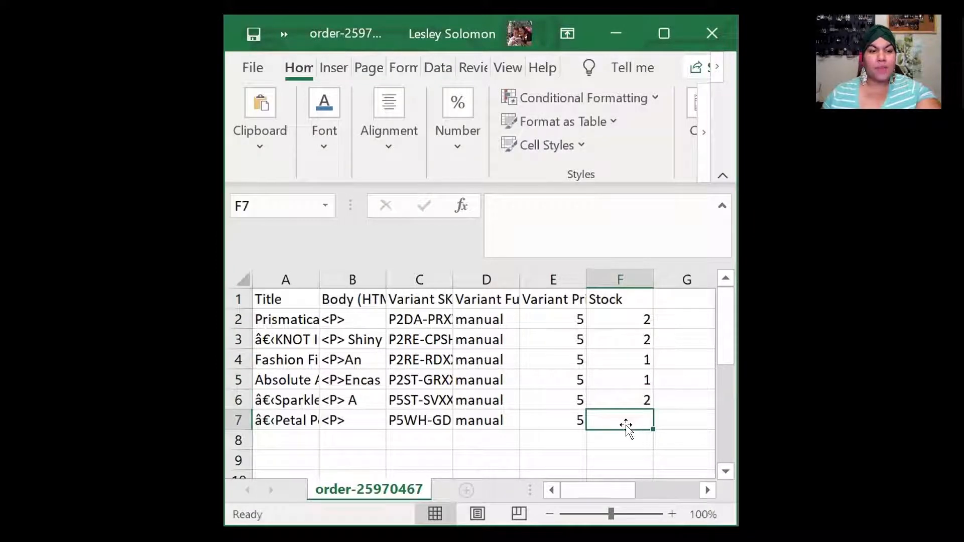
type("2")
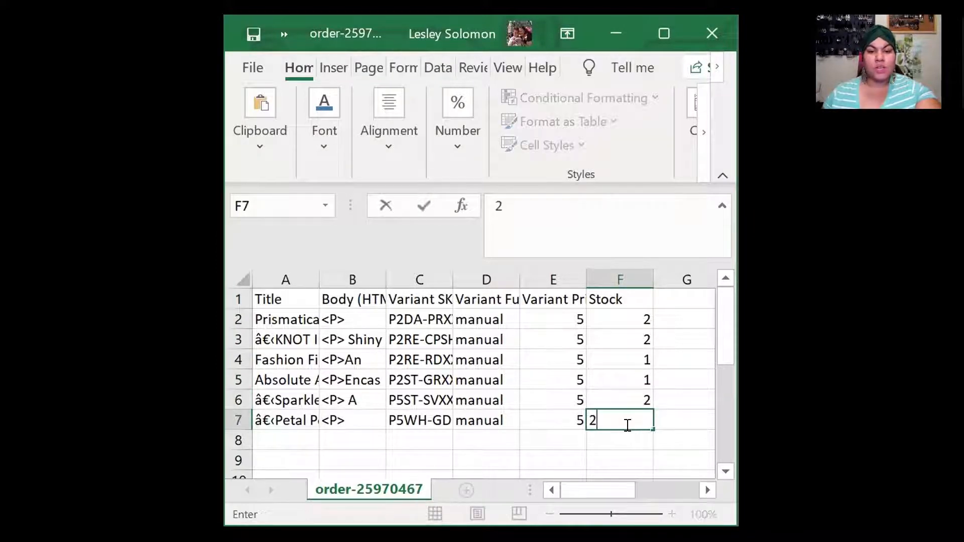
left_click(605, 435)
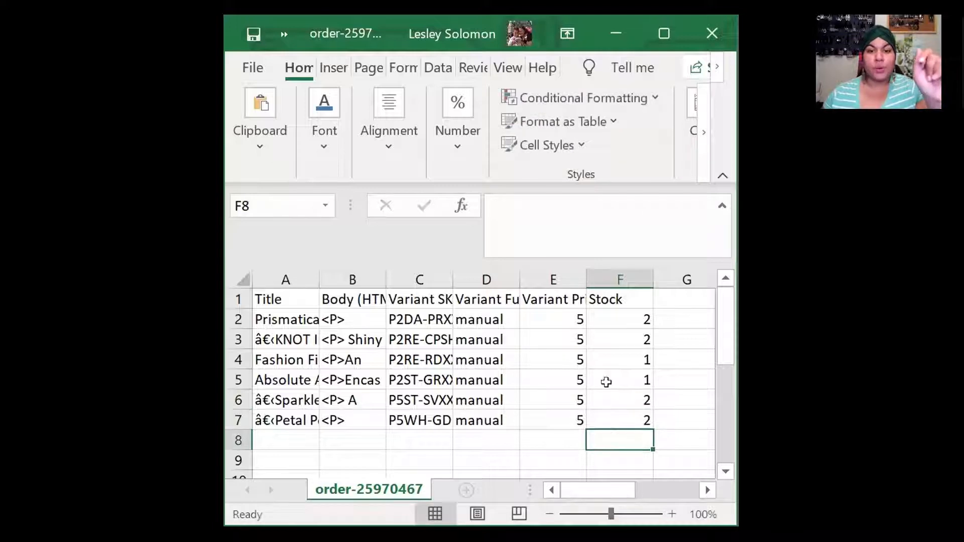
Delete the leading 'â€‹' characters from the A3, A6 and A7 titles, then select B2's opening tag
left_click(664, 34)
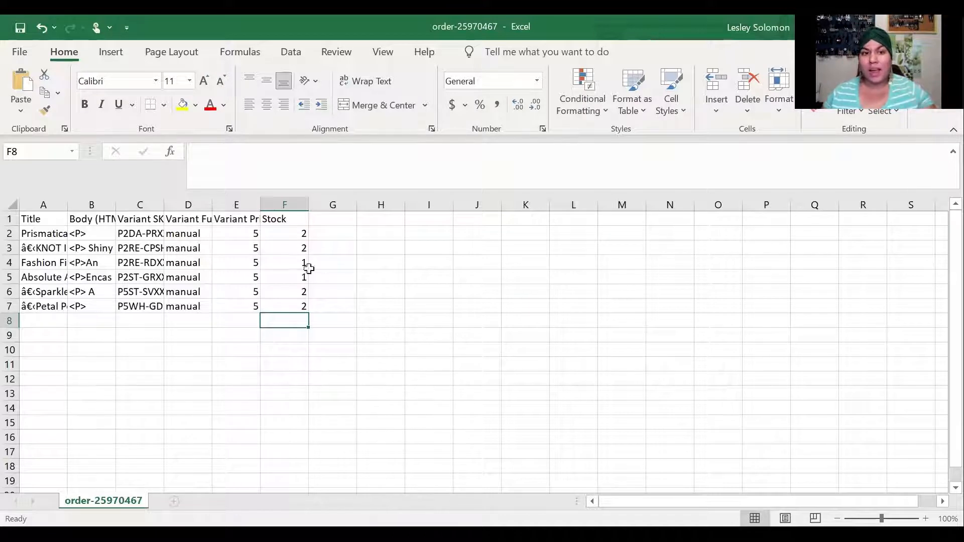
left_click(56, 249)
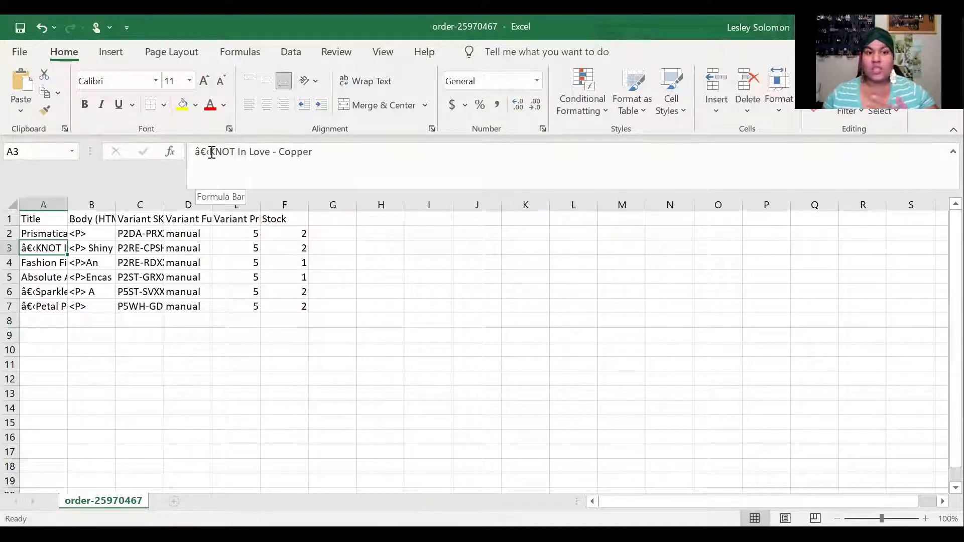
left_click_drag(212, 152, 194, 151)
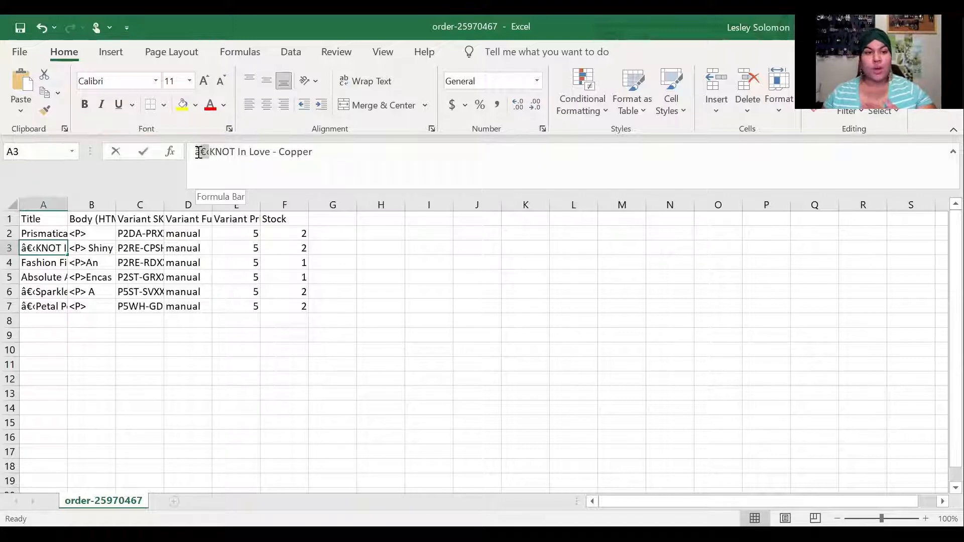
key("BackSpace")
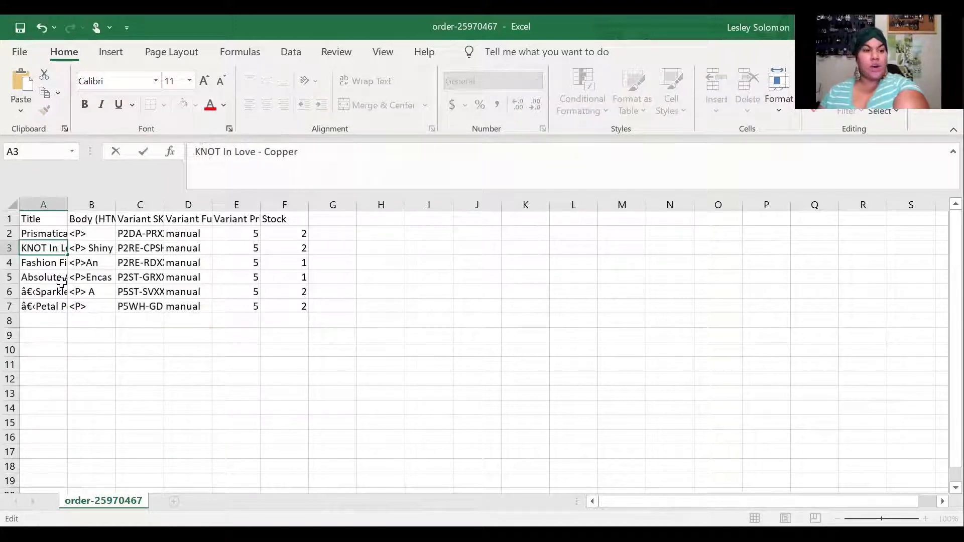
left_click(50, 291)
left_click_drag(212, 151, 194, 152)
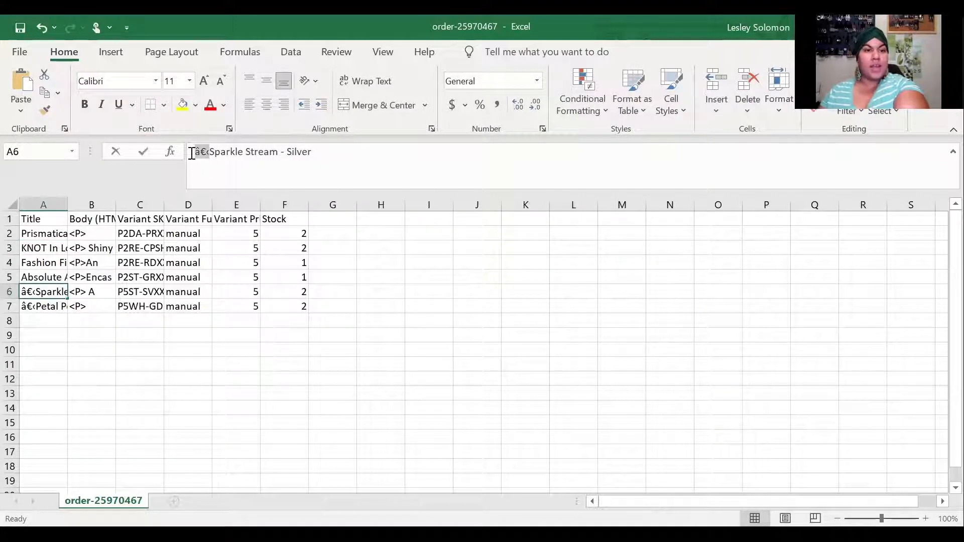
key("BackSpace")
left_click(41, 306)
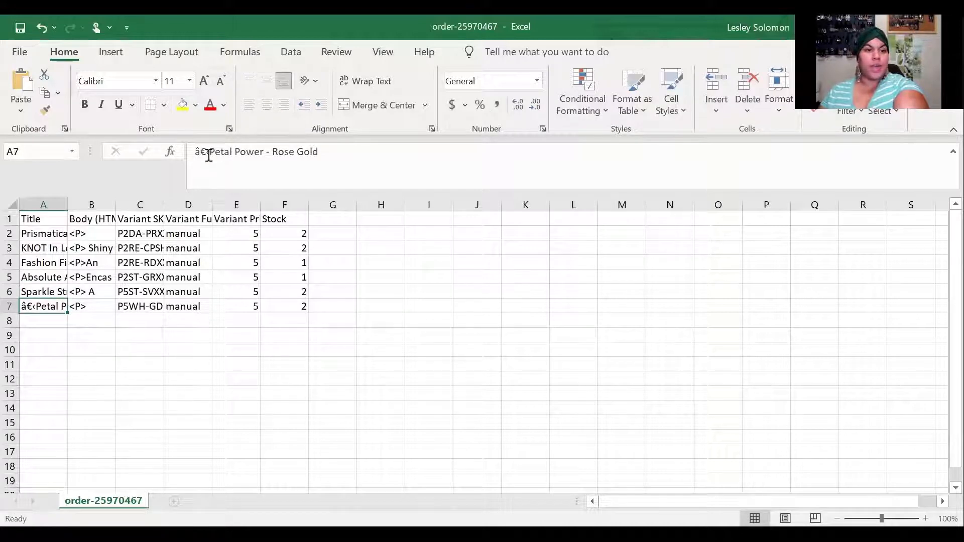
left_click_drag(210, 152, 196, 153)
key("BackSpace")
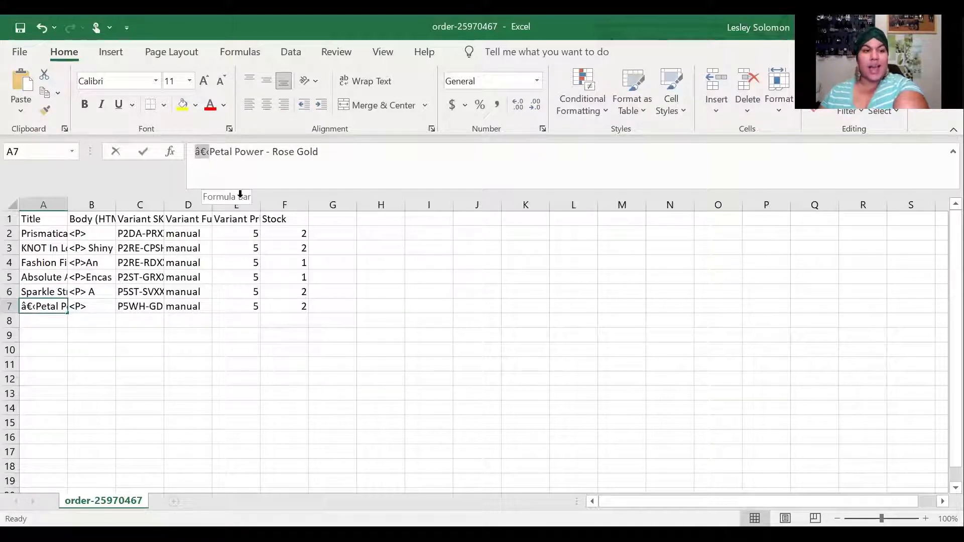
left_click(91, 234)
left_click_drag(217, 155, 201, 154)
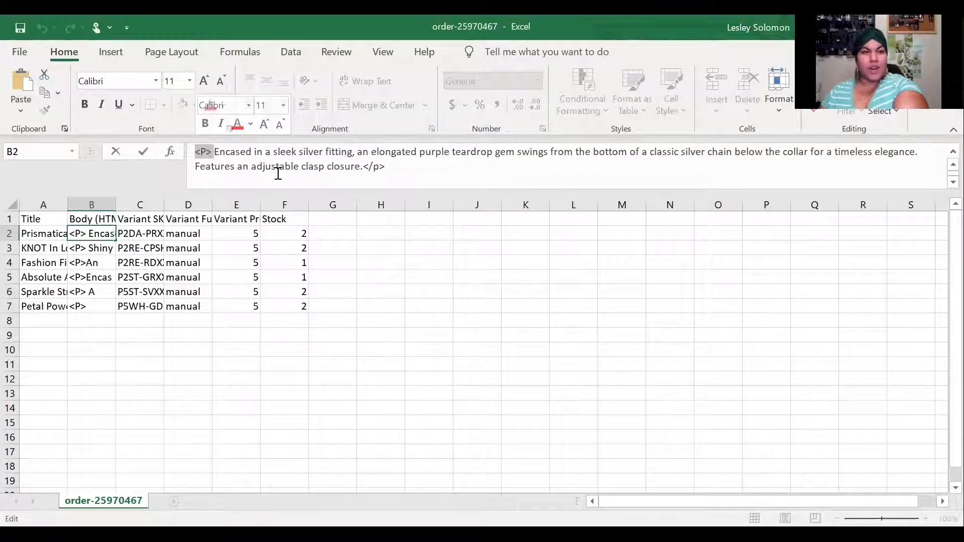
Strip the opening and trailing HTML from B2's description, briefly toggling wrap text on the Body column
key("BackSpace")
left_click_drag(321, 166, 377, 235)
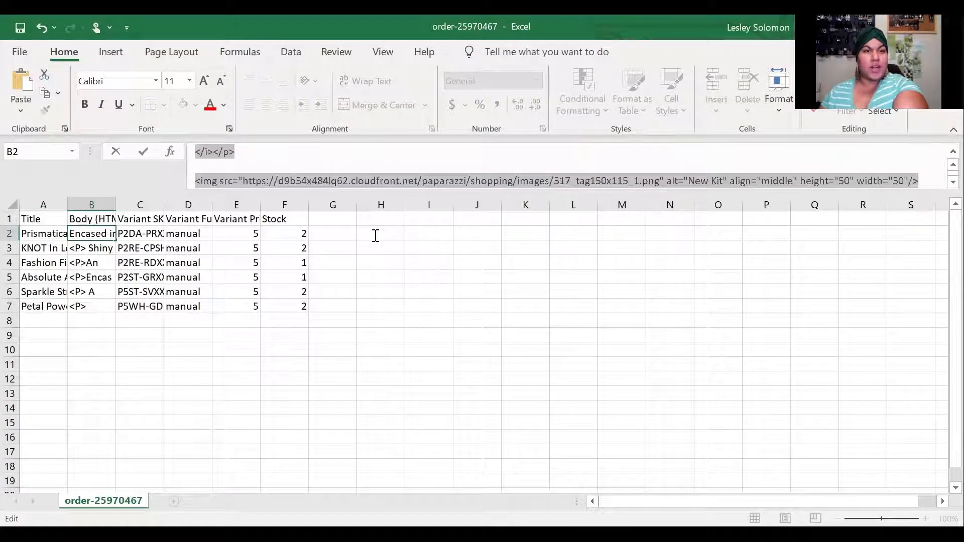
key("BackSpace")
key("Return")
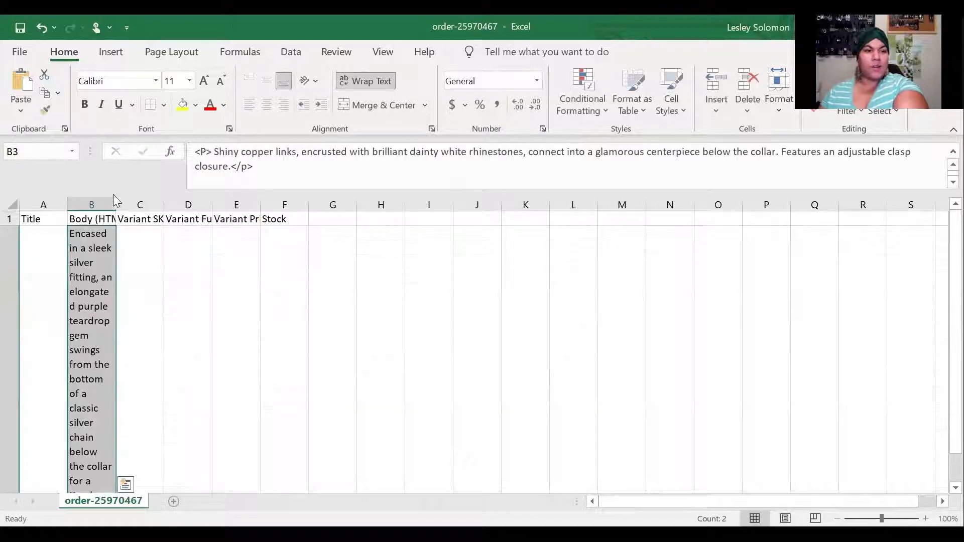
left_click(96, 193)
left_click(357, 84)
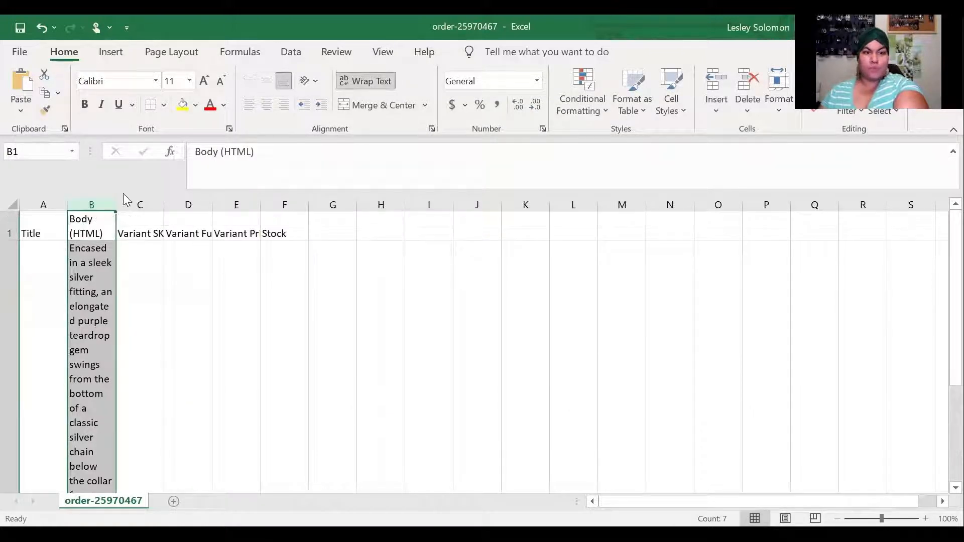
left_click(357, 83)
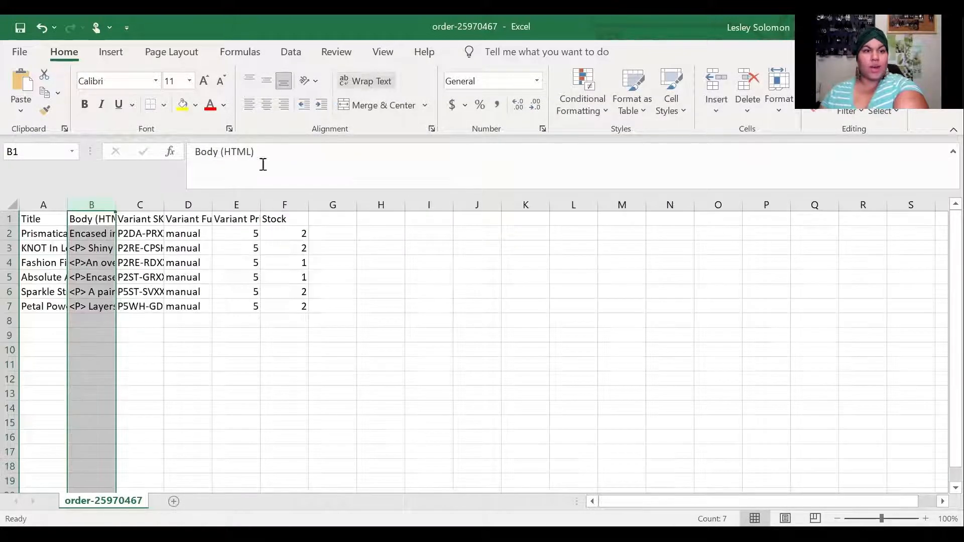
Remove the opening and trailing HTML markup from the B3 and B4 descriptions
left_click(103, 247)
left_click_drag(214, 153, 273, 233)
key("BackSpace")
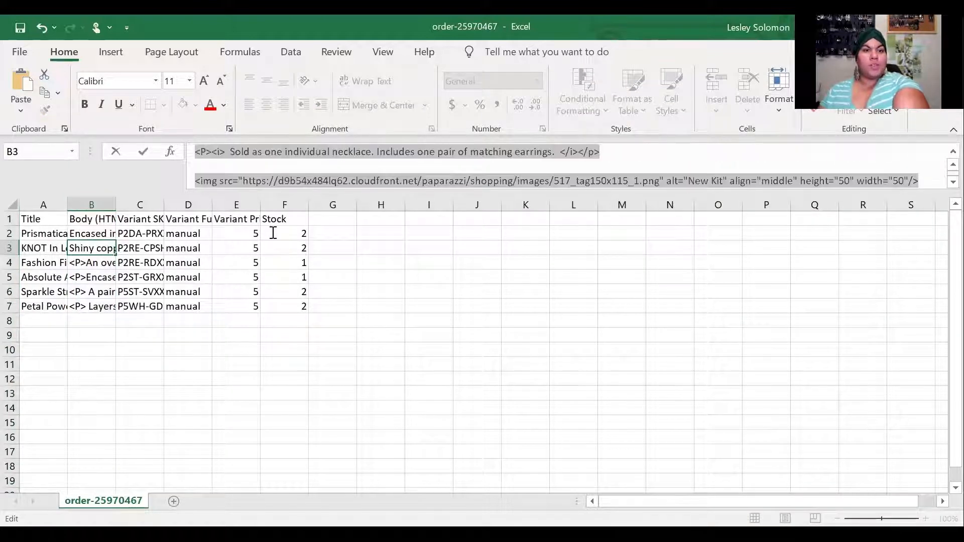
key("BackSpace")
key("Return")
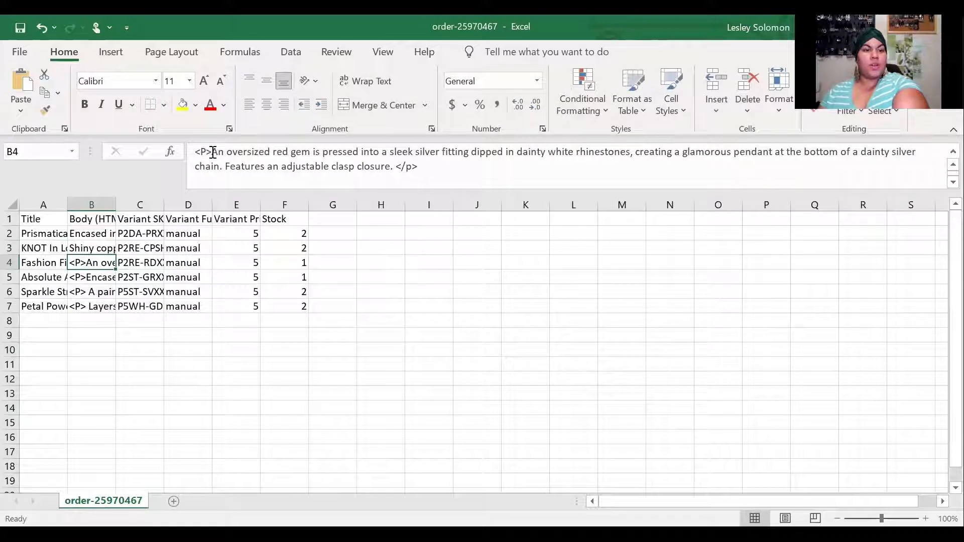
left_click_drag(213, 153, 192, 155)
key("BackSpace")
left_click_drag(363, 167, 410, 236)
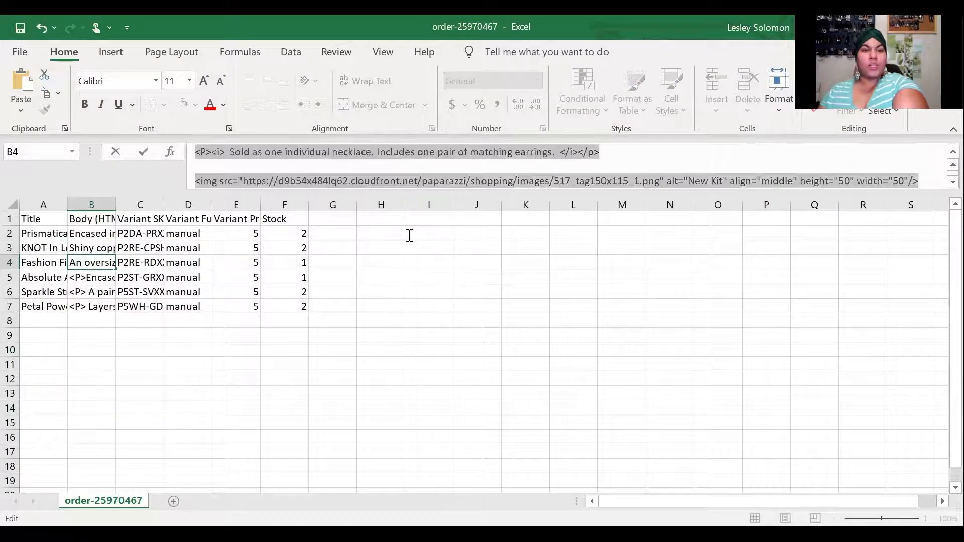
key("BackSpace")
key("Return")
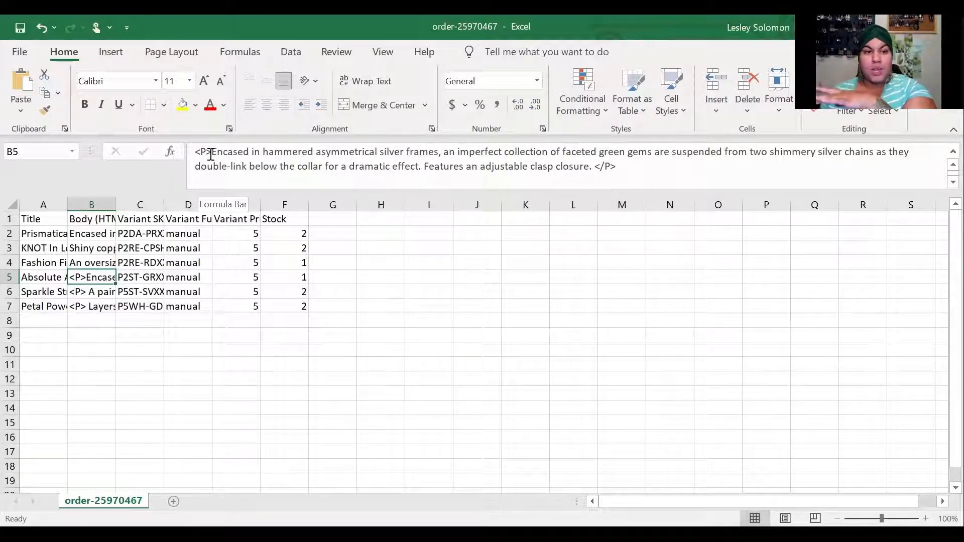
Strip the <P> tag and trailing image markup from B5, after undoing an accidental deletion
left_click_drag(211, 153, 445, 150)
key("Delete")
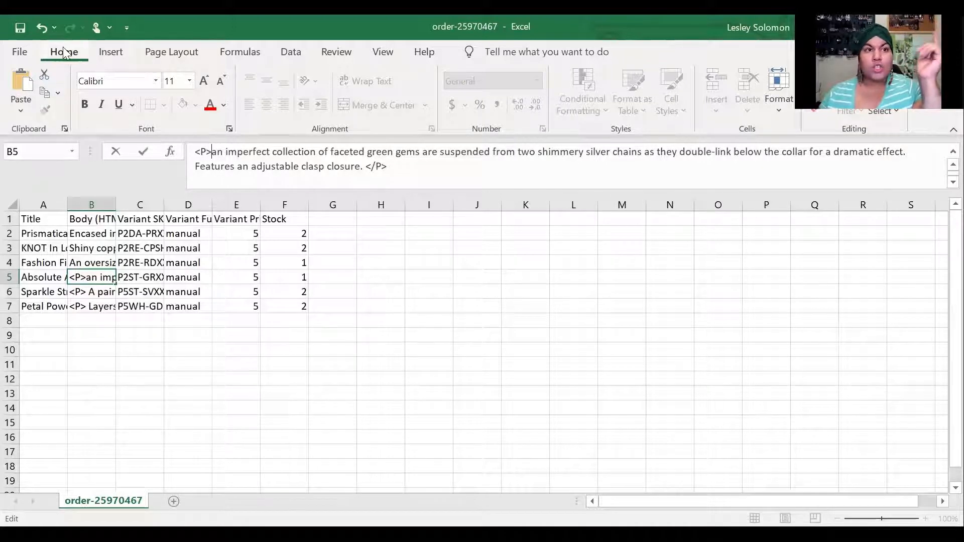
left_click(40, 28)
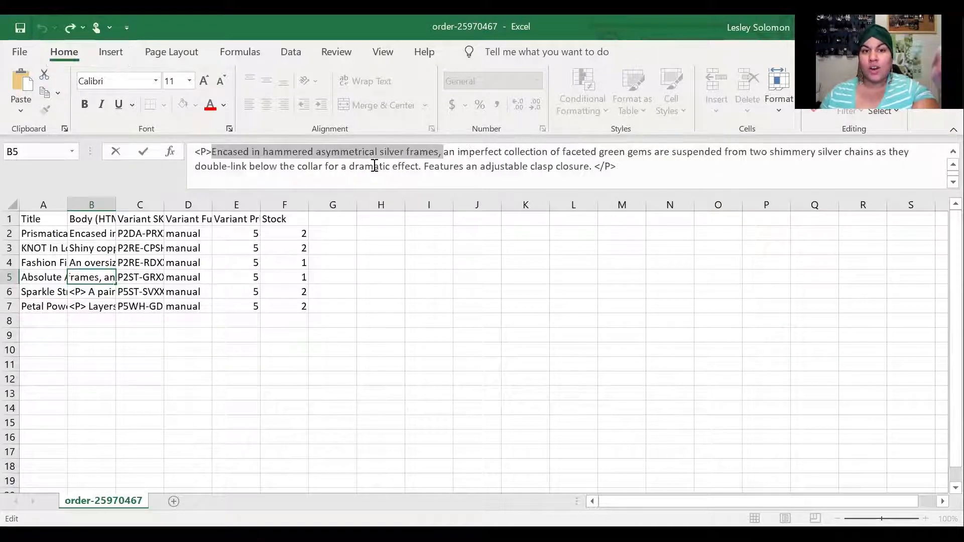
left_click(457, 156)
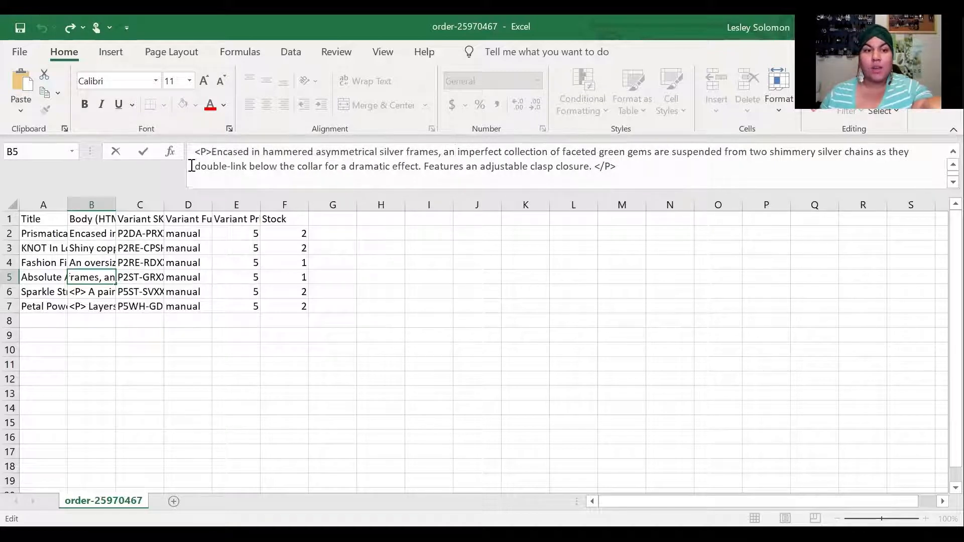
left_click_drag(210, 153, 195, 153)
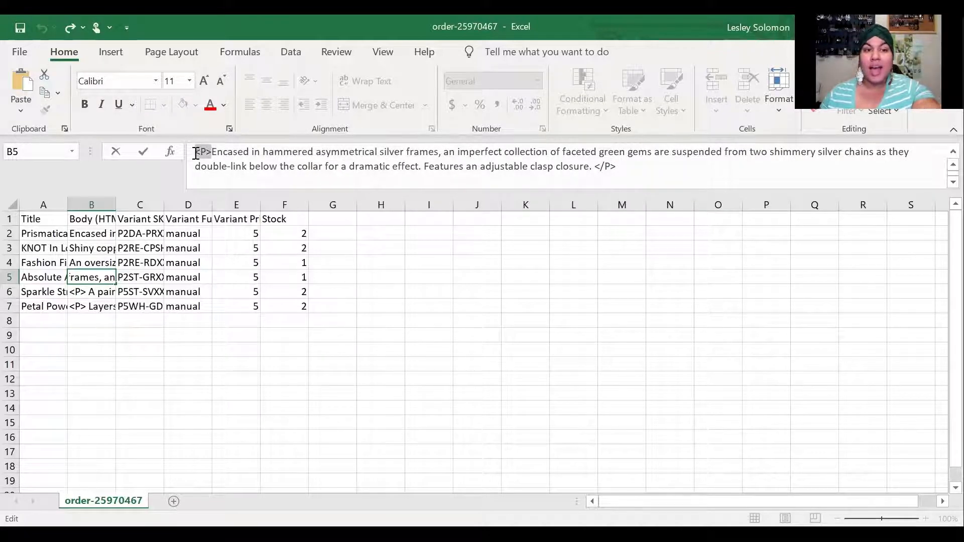
key("BackSpace")
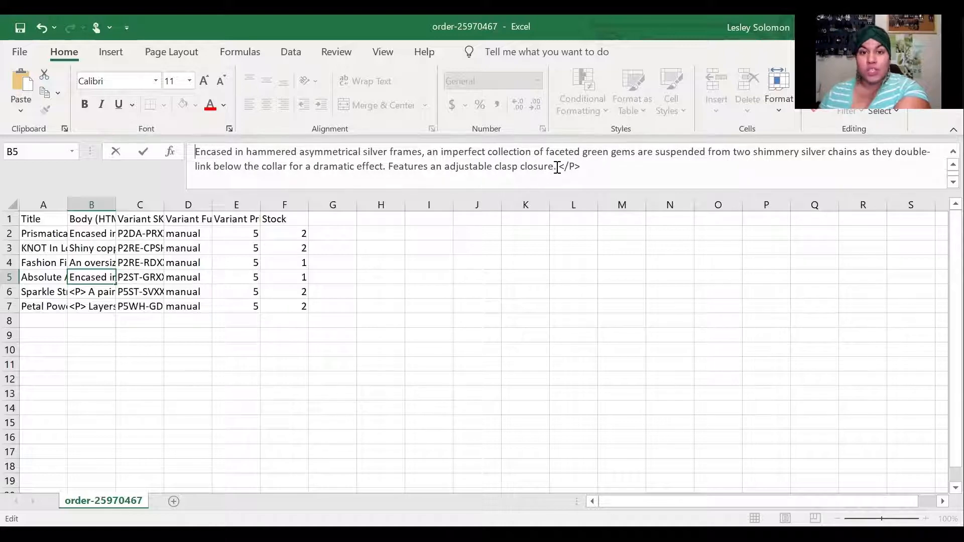
left_click_drag(558, 167, 594, 205)
key("BackSpace")
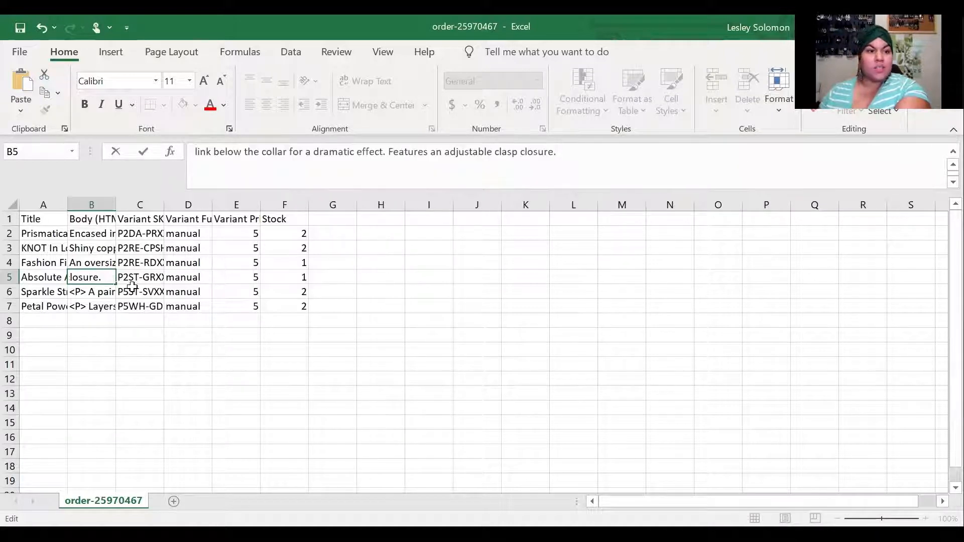
Remove the leading <P> tags and trailing image markup from the B6 and B7 descriptions
left_click(98, 294)
left_click_drag(215, 153, 172, 153)
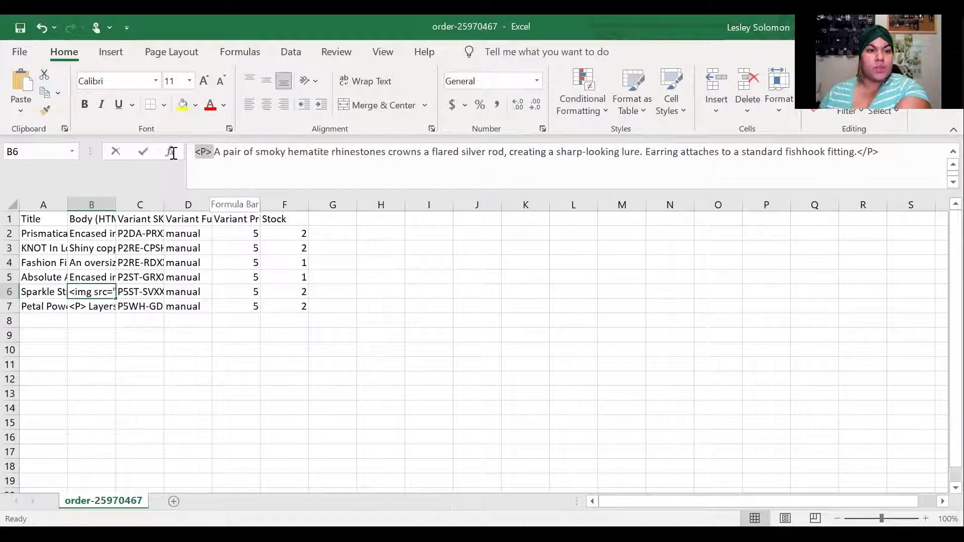
key("BackSpace")
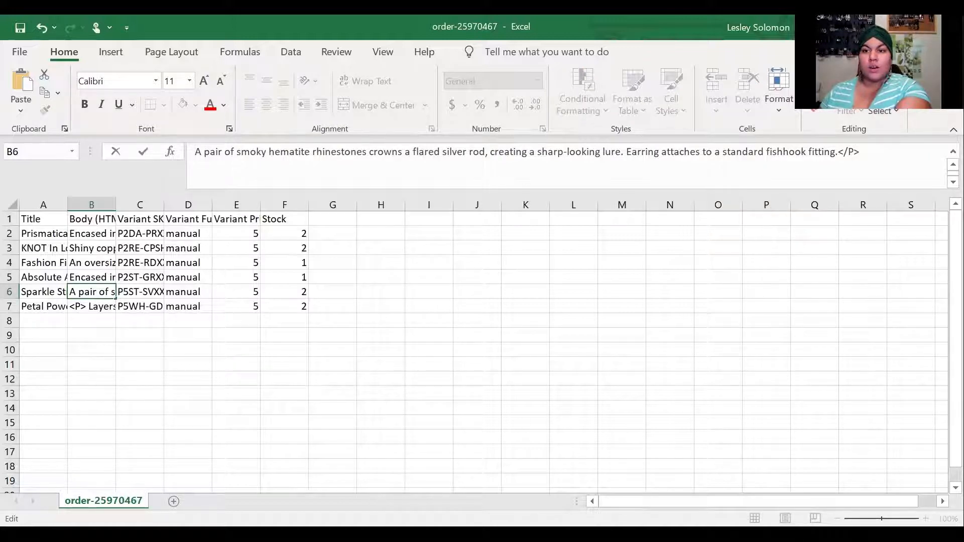
left_click_drag(846, 154, 890, 232)
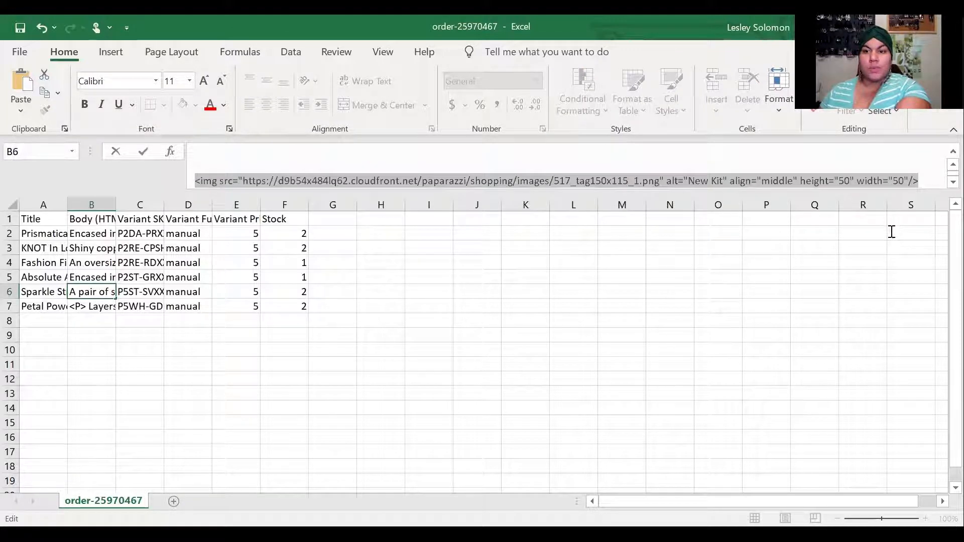
left_click(80, 307)
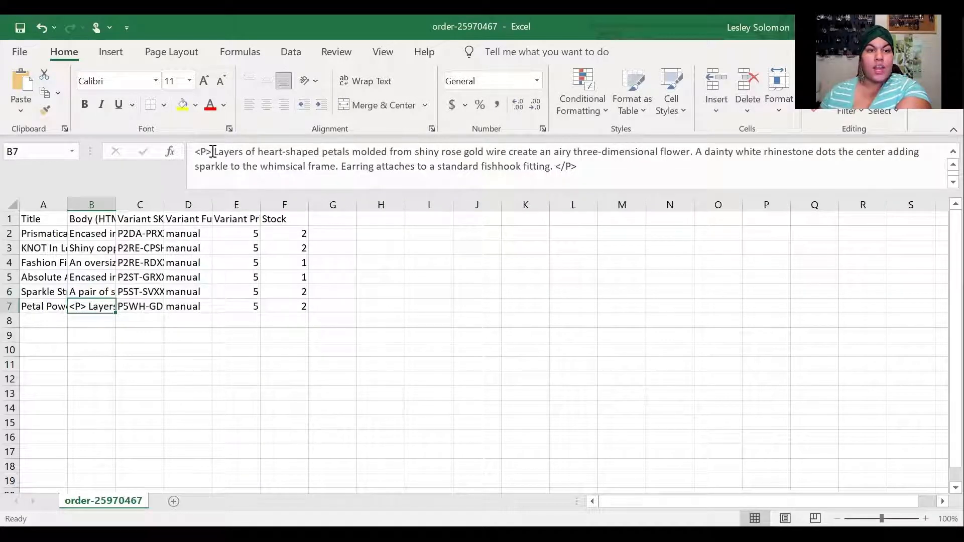
left_click_drag(214, 152, 195, 151)
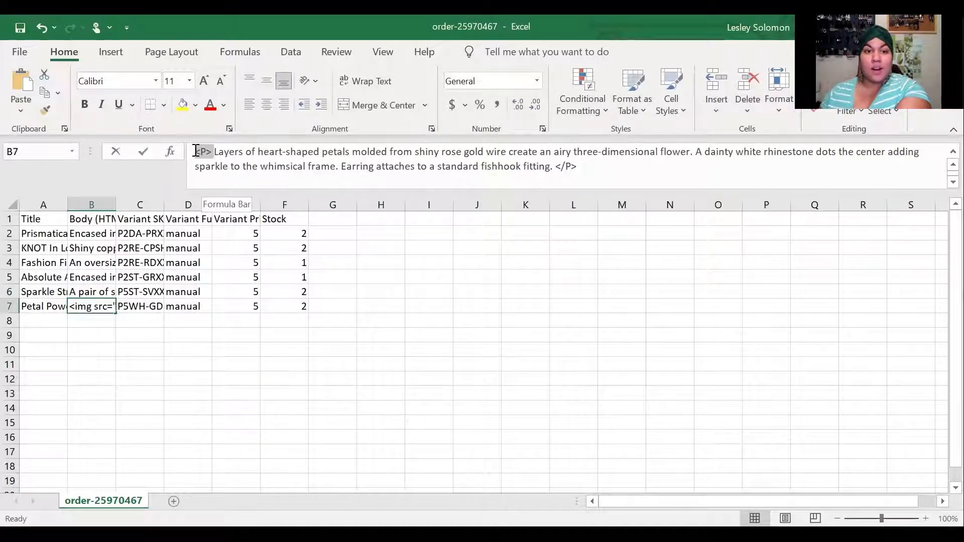
key("BackSpace")
left_click_drag(520, 166, 604, 238)
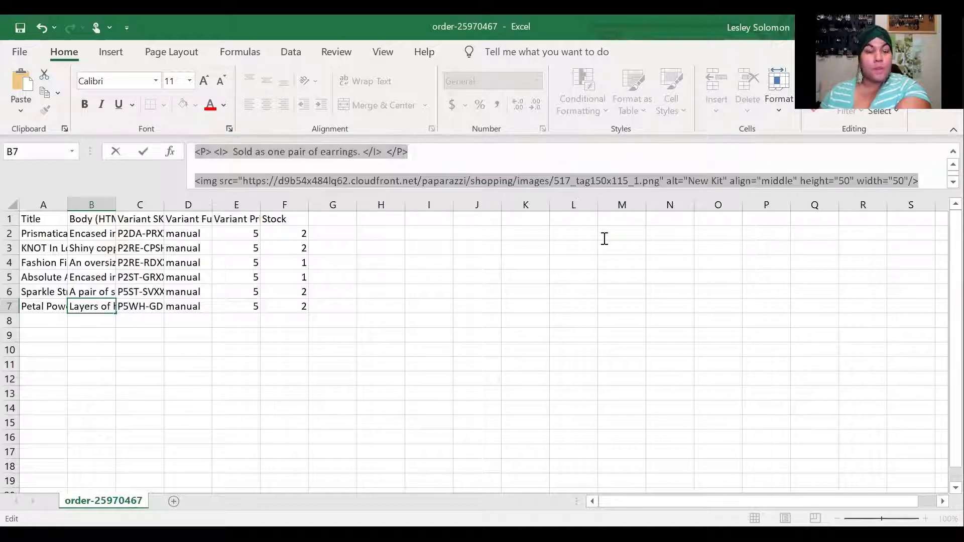
key("BackSpace")
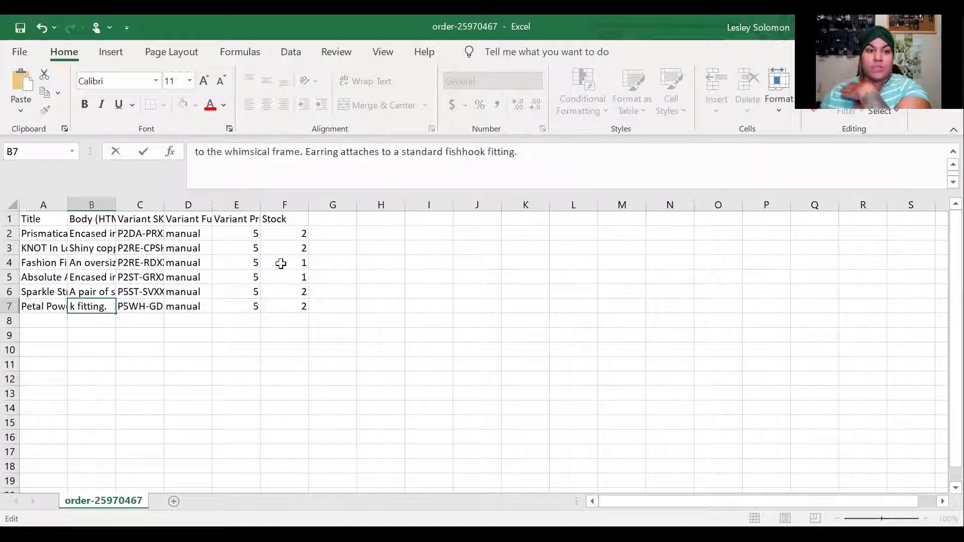
left_click(201, 236)
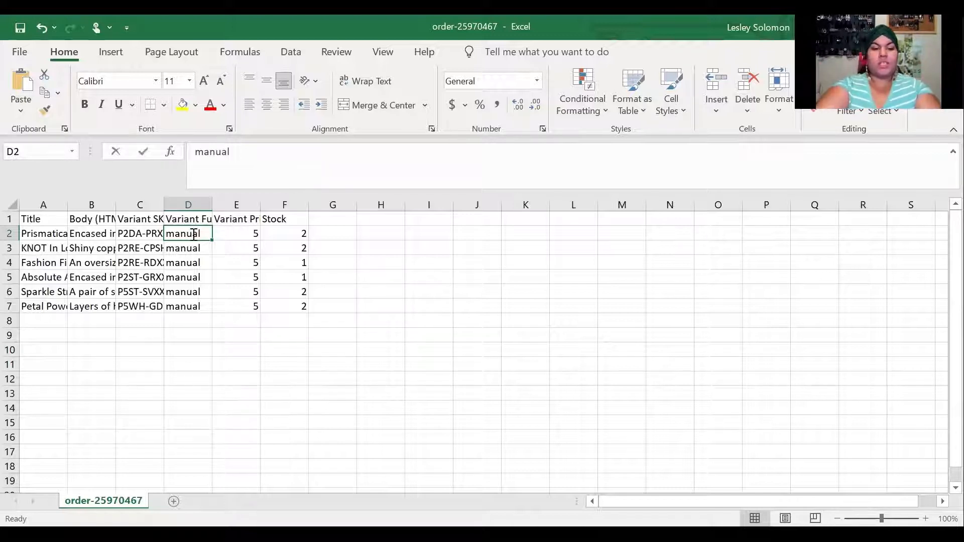
Type 'Regular' in D2 and fill it down through D7
type("Regular")
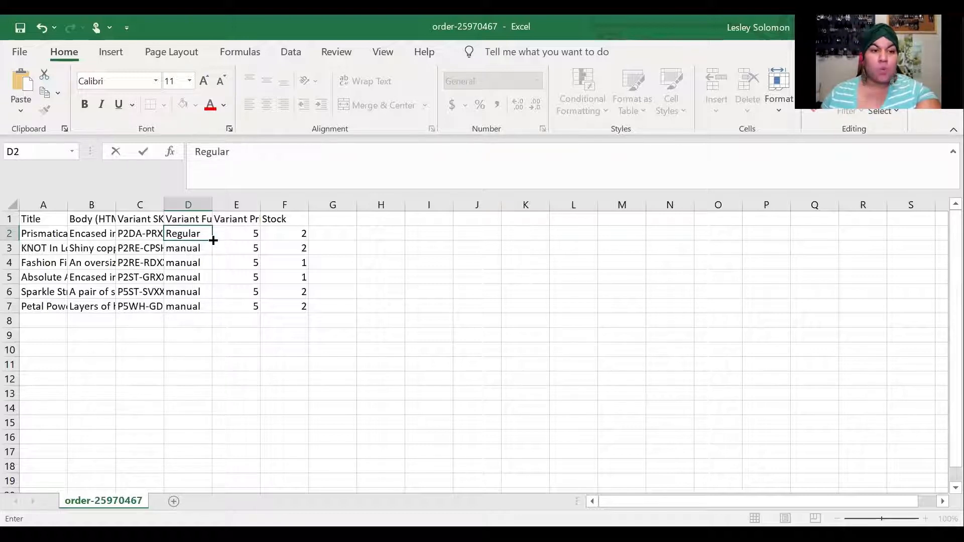
left_click_drag(212, 240, 210, 315)
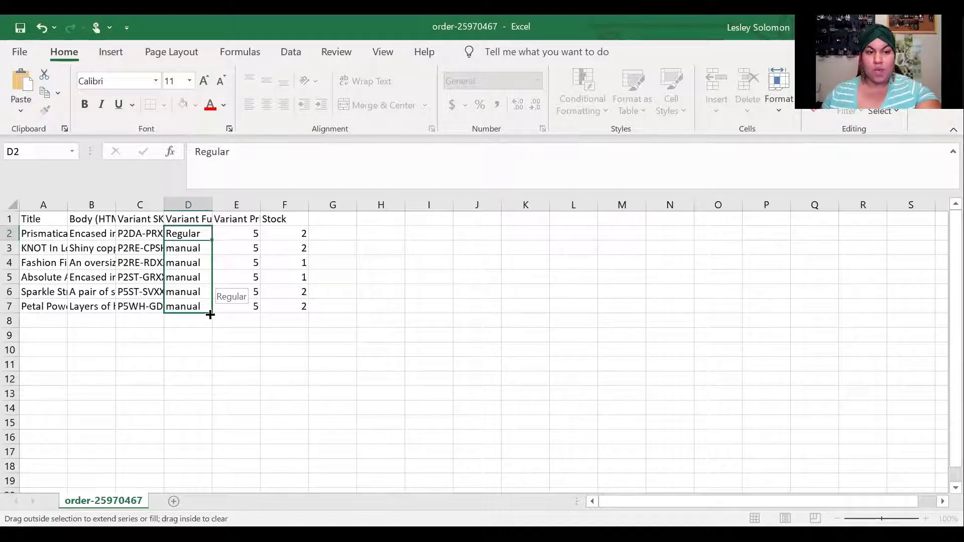
left_click_drag(210, 315, 210, 315)
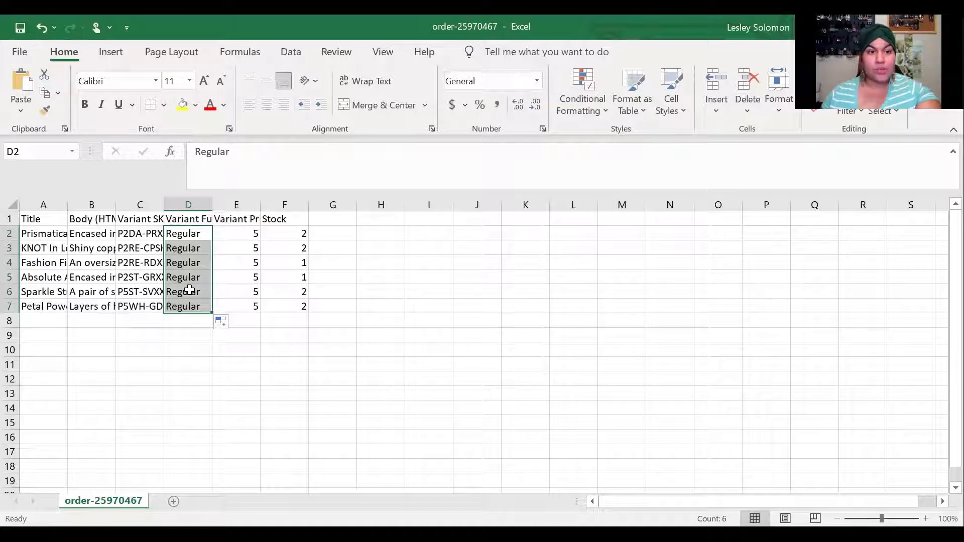
left_click(282, 274)
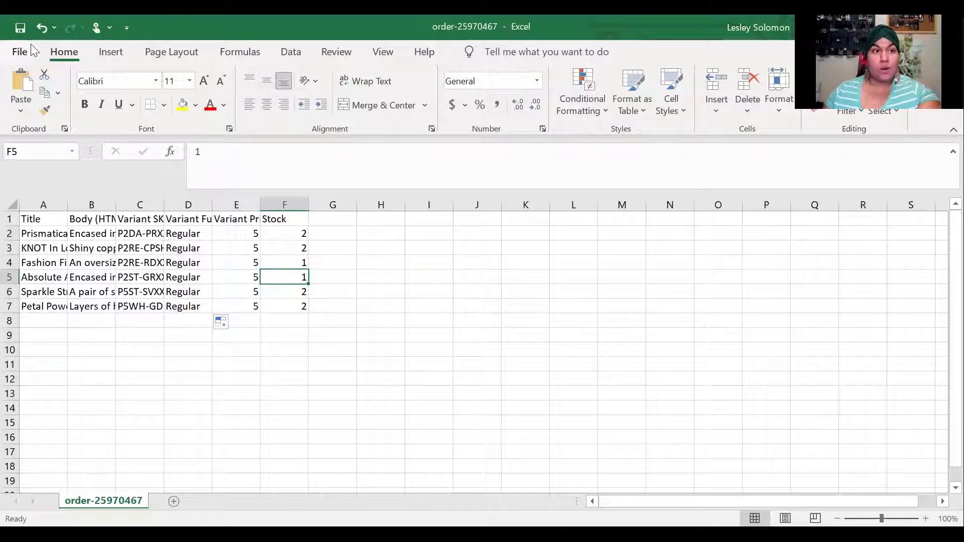
Save the sheet in Downloads as an Excel Workbook named 10.27.2021
left_click(20, 52)
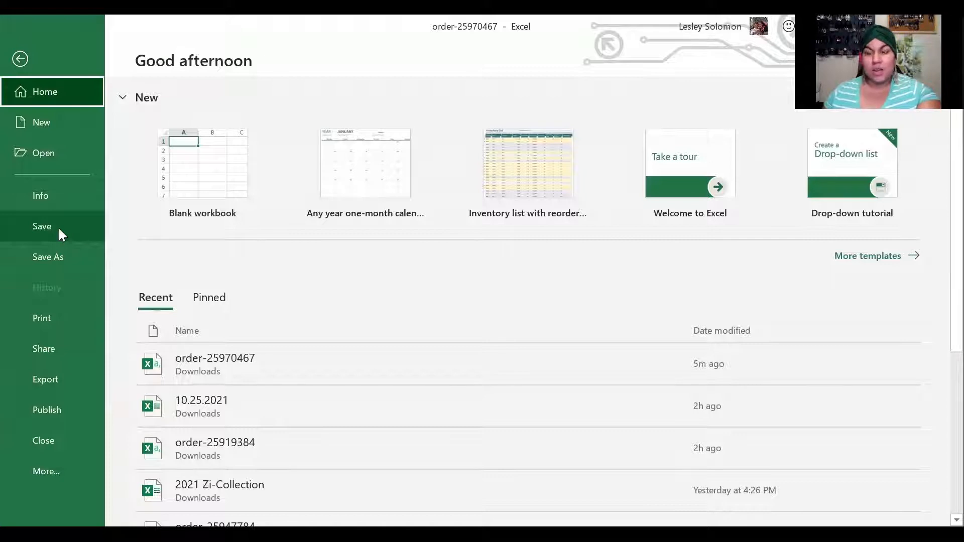
left_click(59, 257)
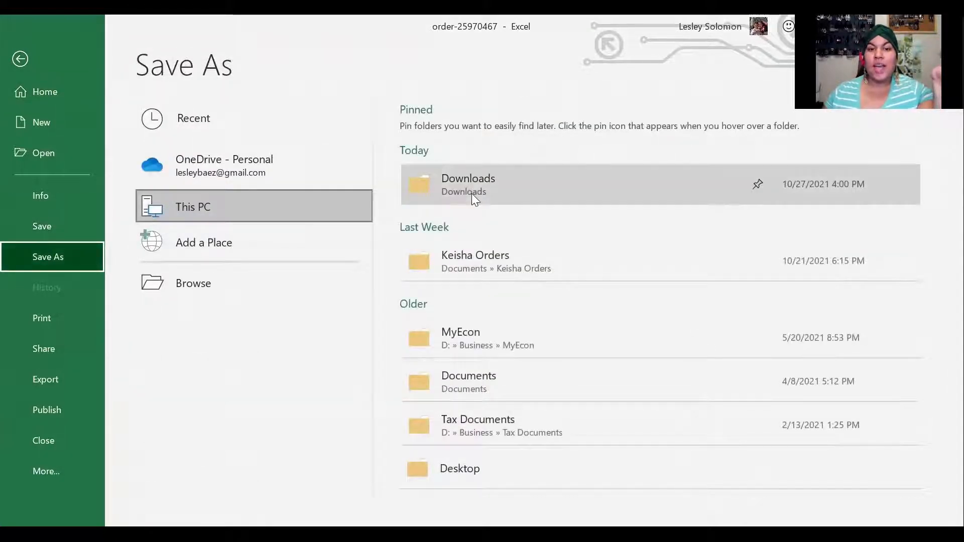
left_click(487, 203)
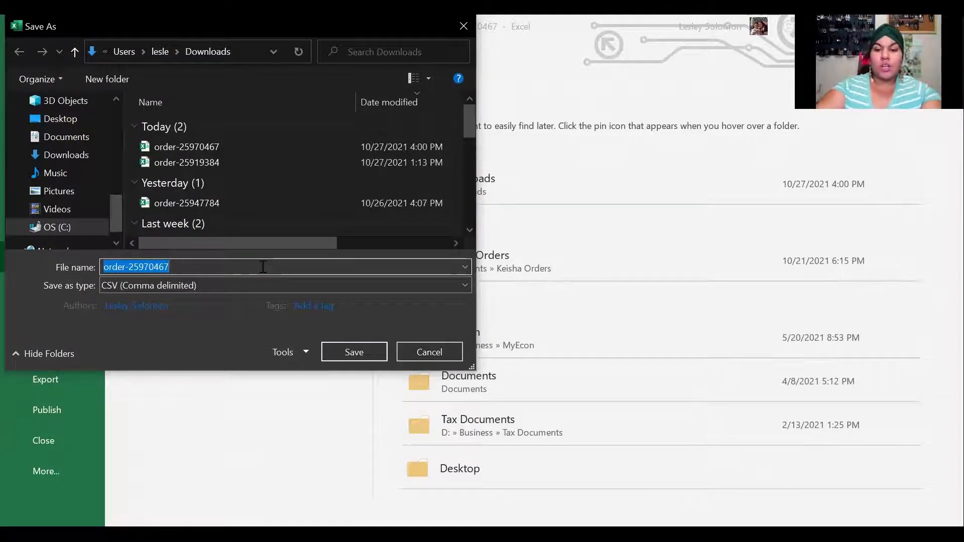
type("10.")
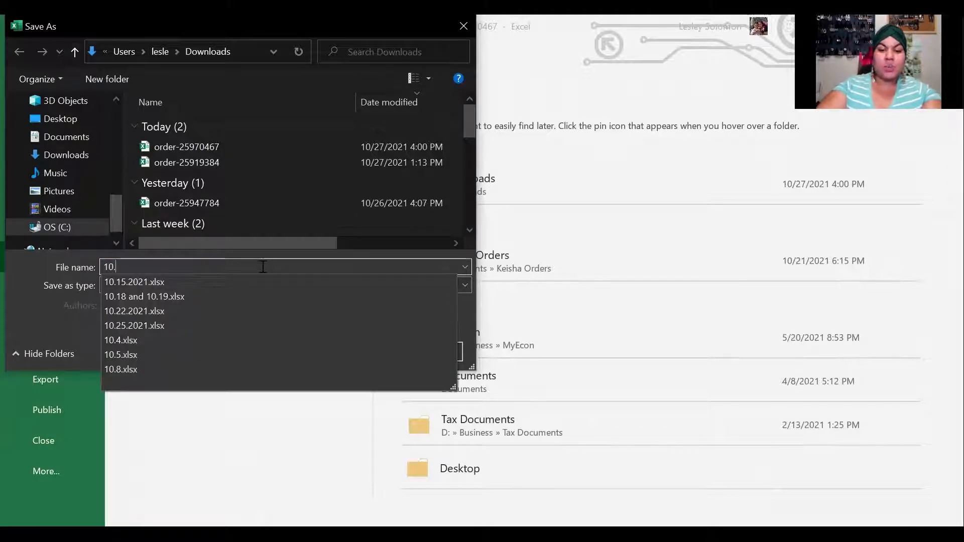
type("27.2021")
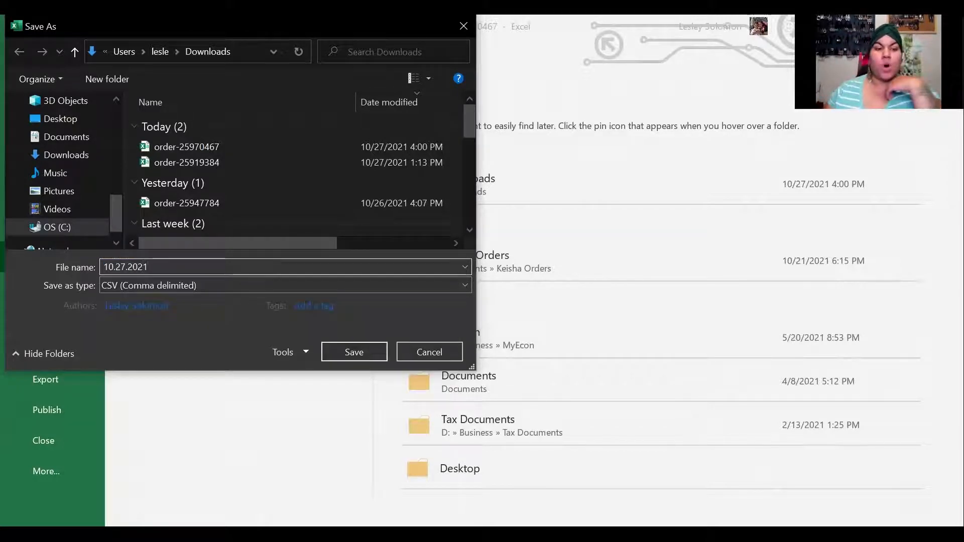
left_click(243, 287)
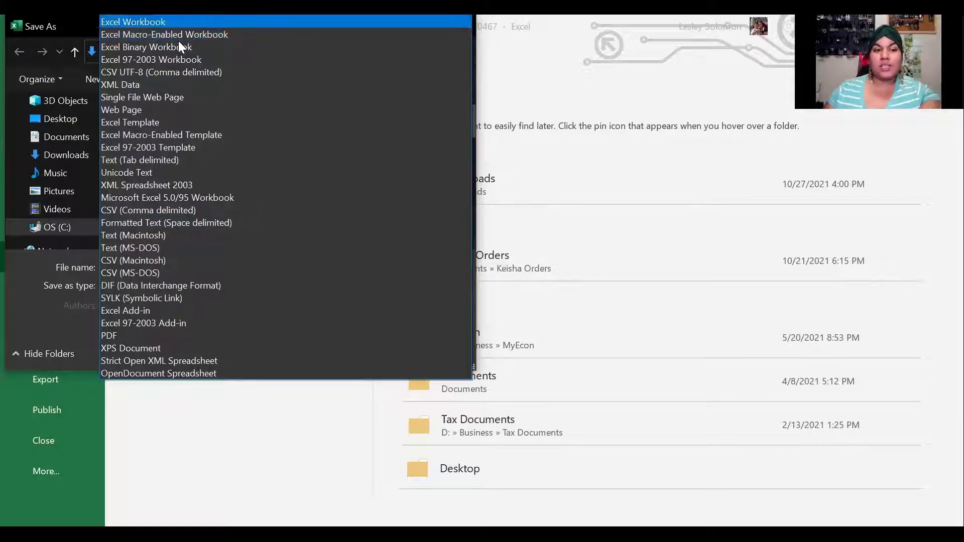
left_click(178, 24)
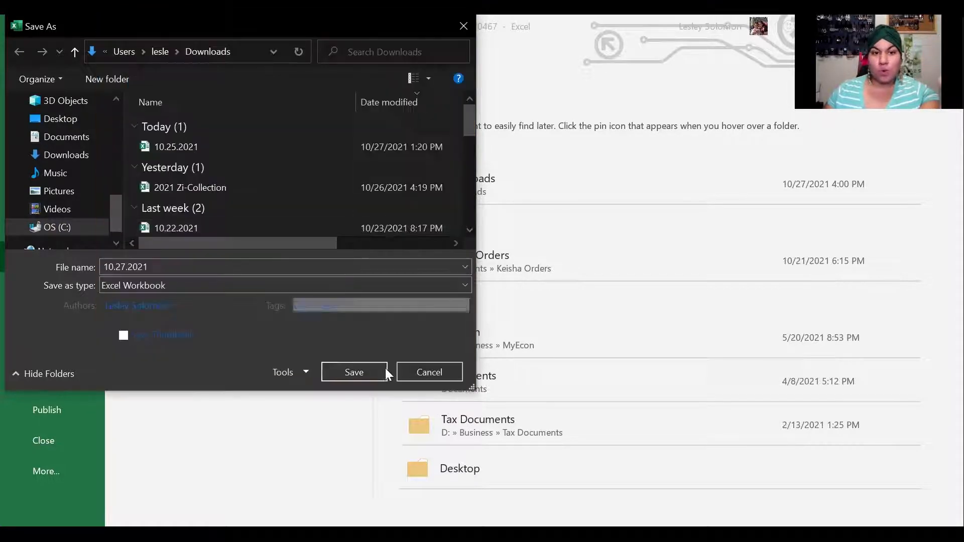
left_click(360, 373)
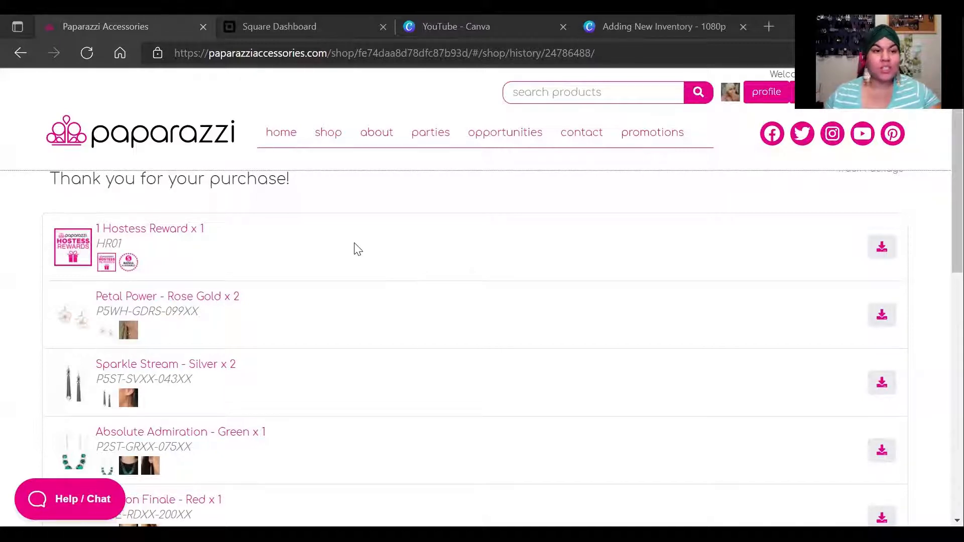
Switch from the Paparazzi purchase page to the Square Dashboard browser tab
scroll(404, 389, "down", 3)
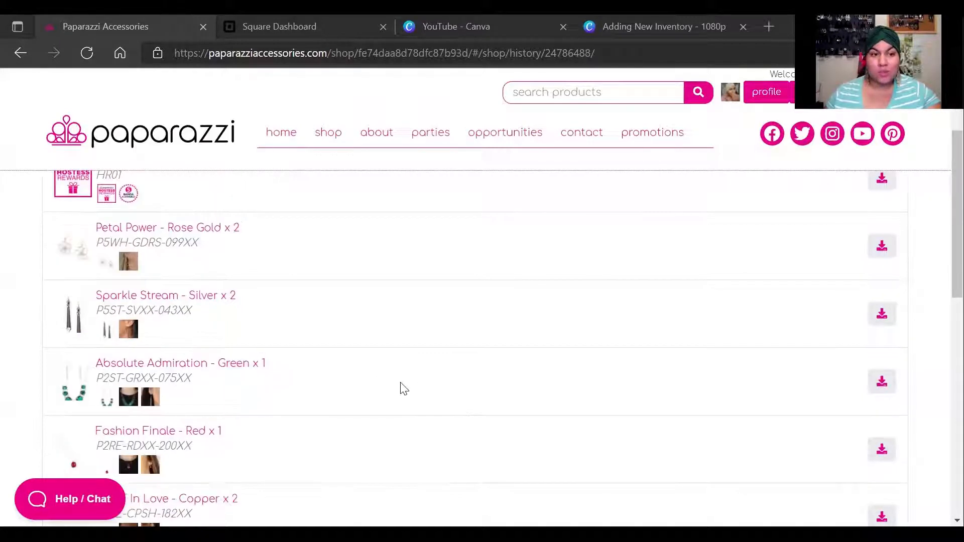
left_click(266, 27)
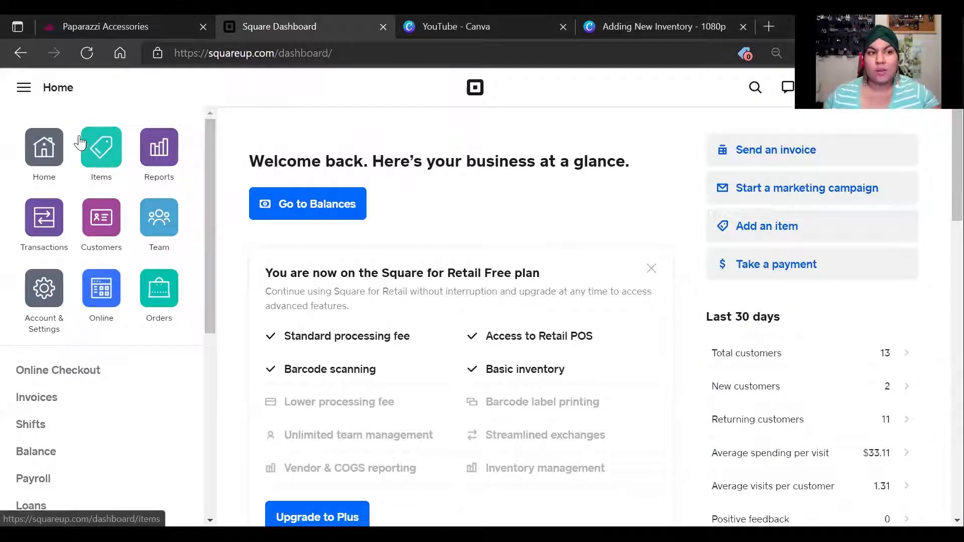
Toggle the navigation sidebar closed and open, then go to the Items tile's Item Library
left_click(23, 88)
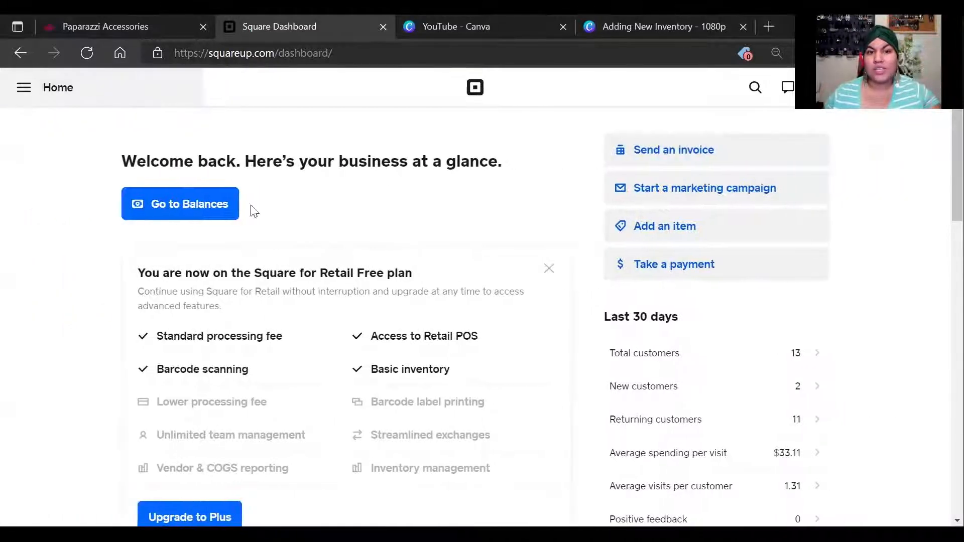
left_click(24, 88)
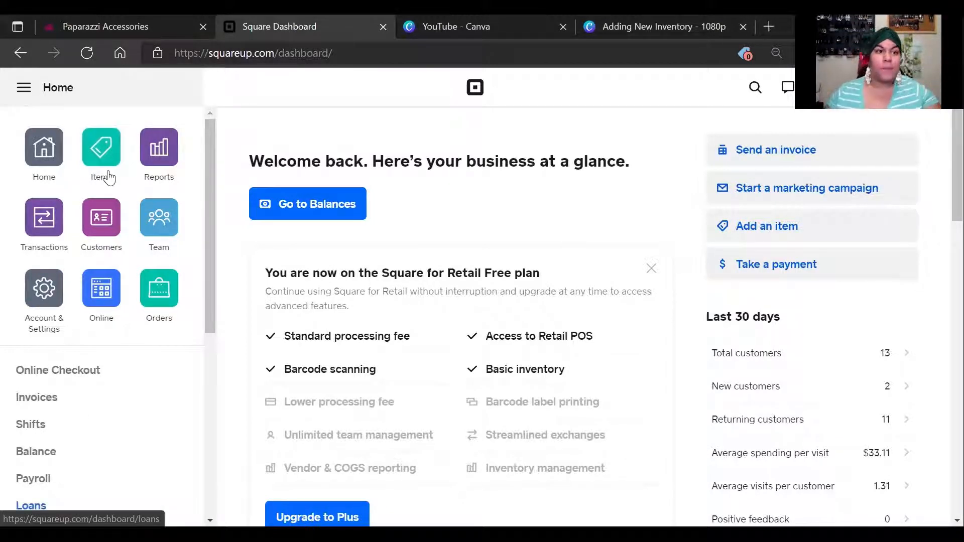
left_click(103, 151)
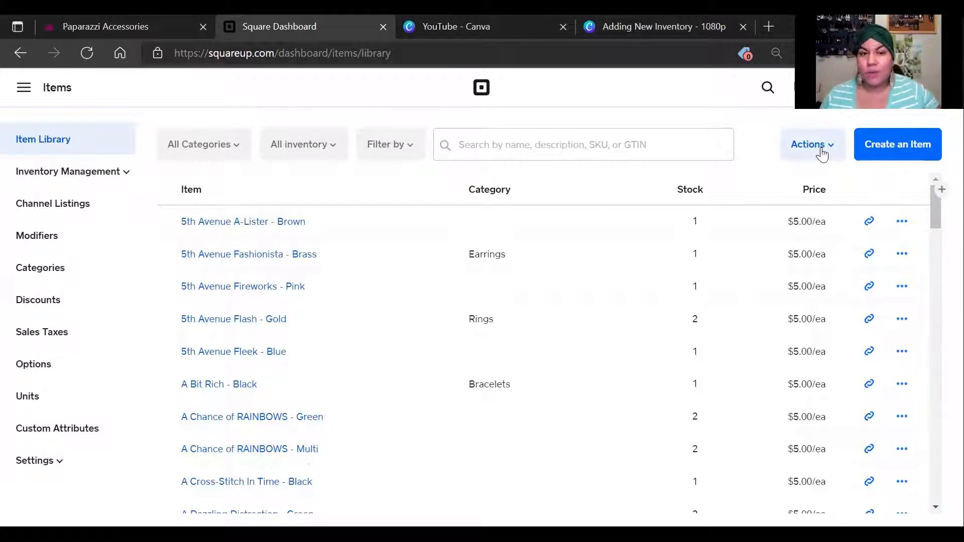
Start an Import Library from Actions, choosing to modify the existing item library
left_click(822, 156)
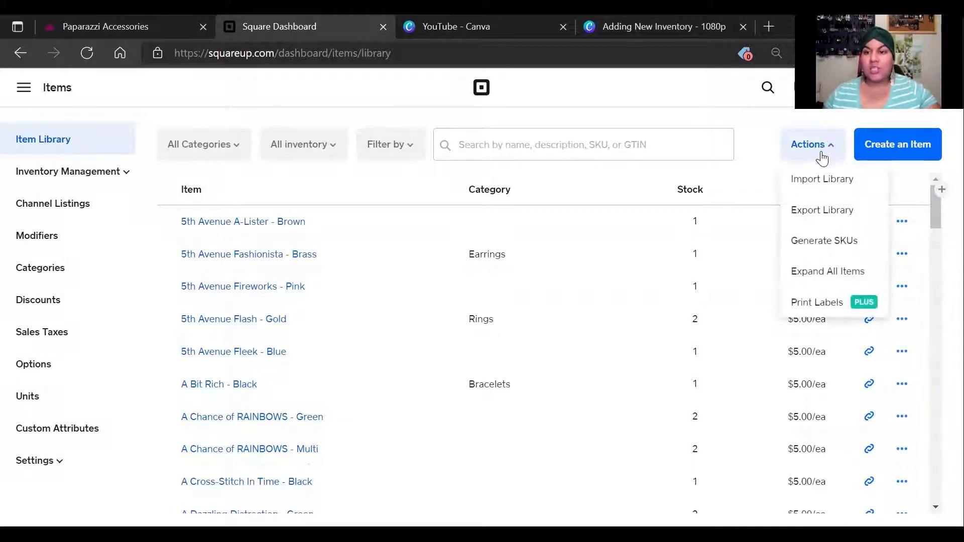
left_click(816, 185)
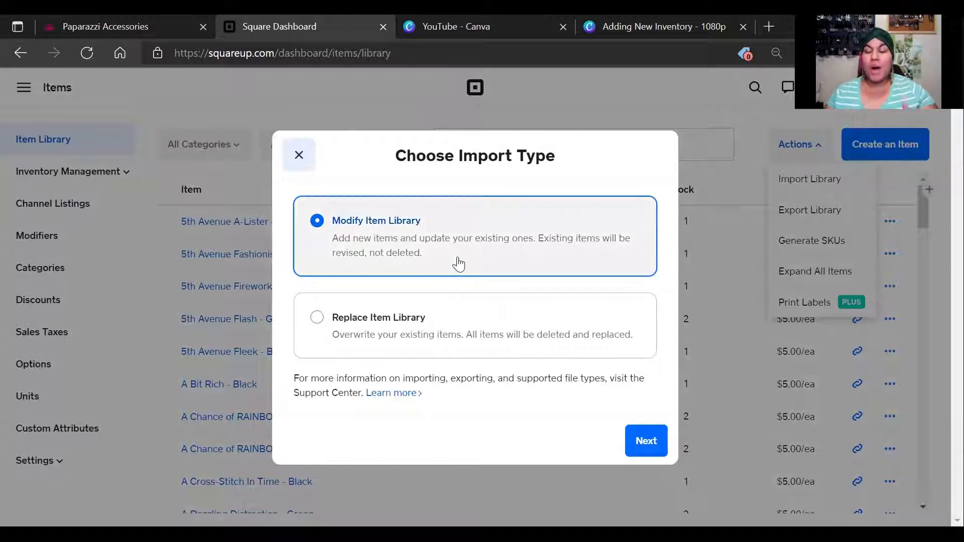
left_click(622, 452)
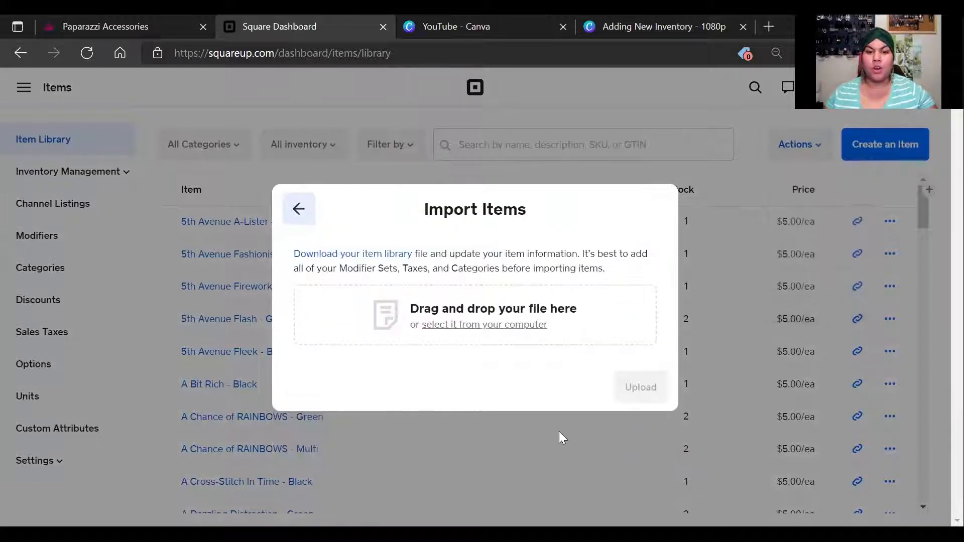
Select 10.27.2021.xlsx from Downloads and upload it for column matching
left_click(485, 325)
left_click(260, 302)
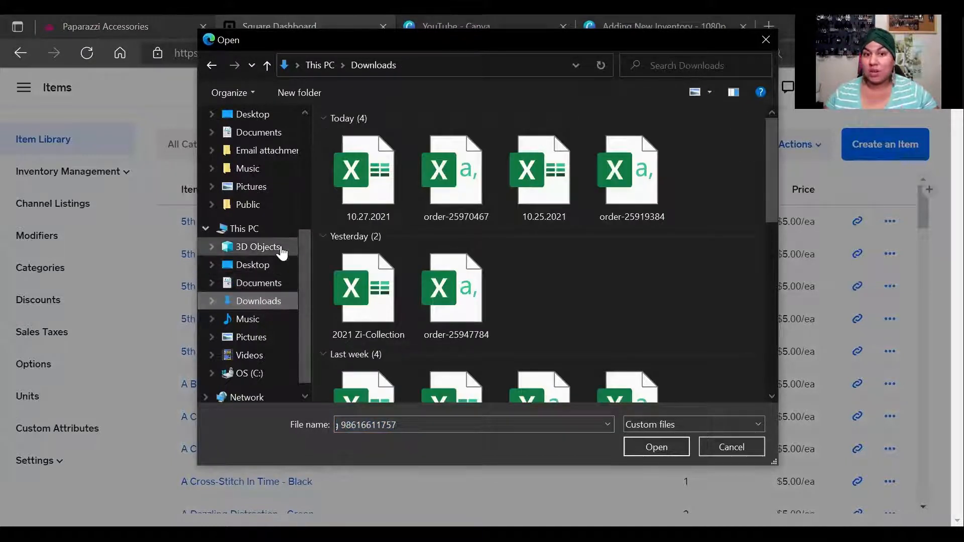
left_click(382, 194)
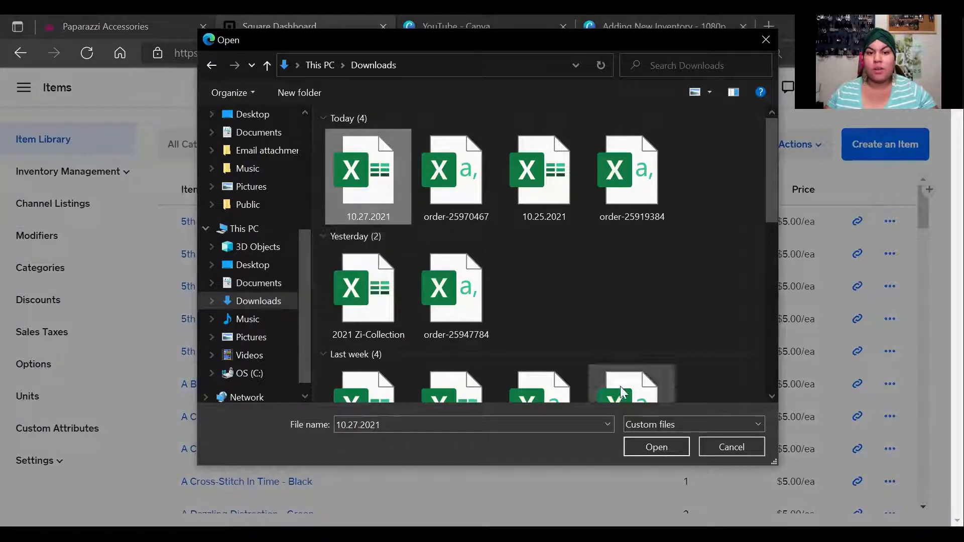
left_click(654, 447)
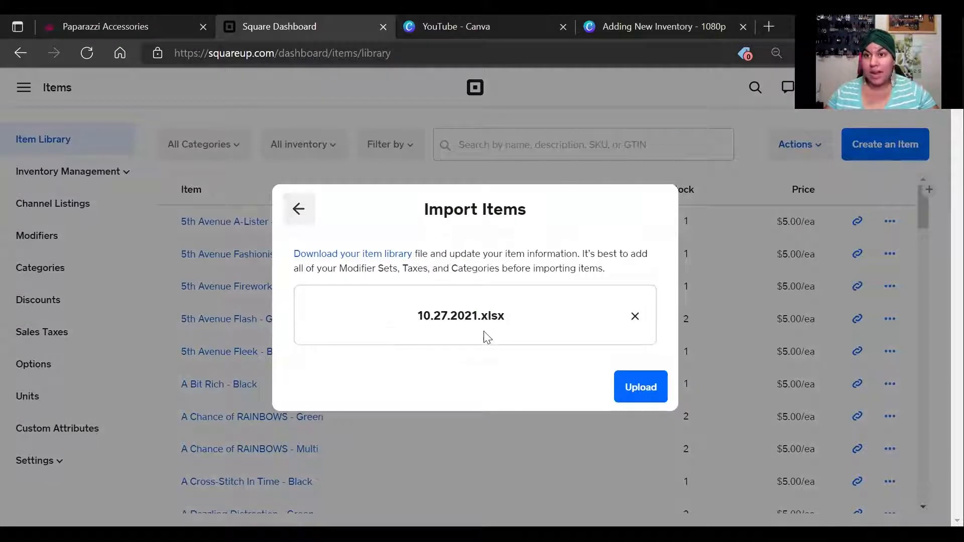
left_click(641, 390)
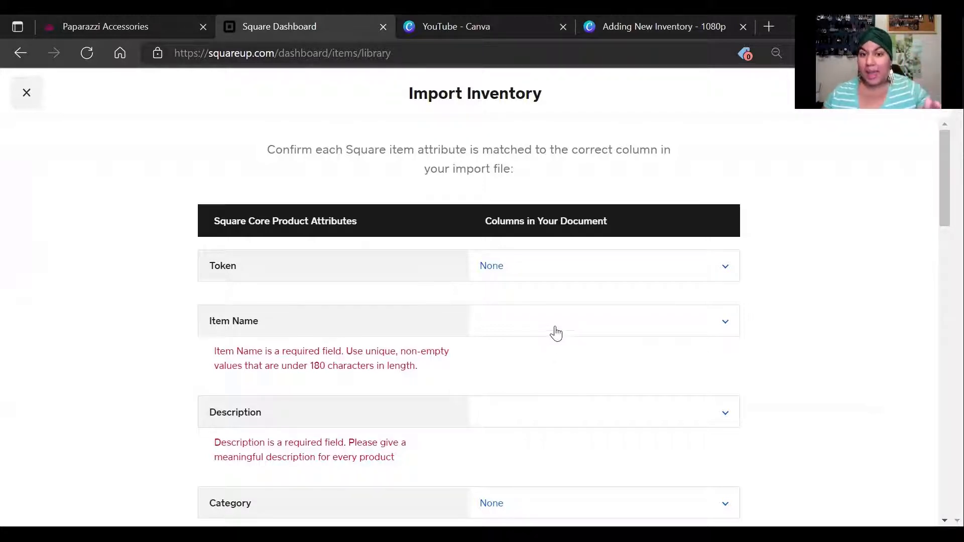
Map Item Name to Title and Description to Body (HTML)
left_click(716, 328)
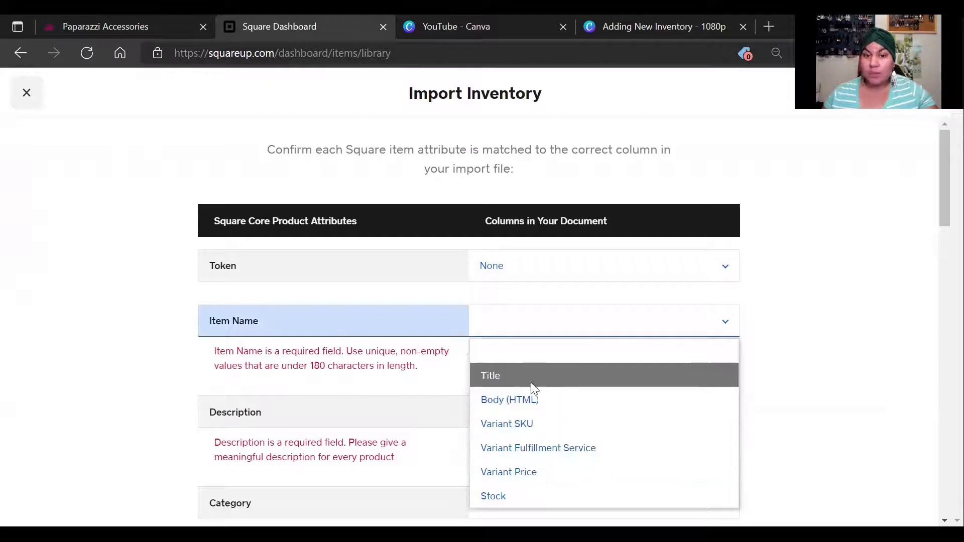
left_click(563, 379)
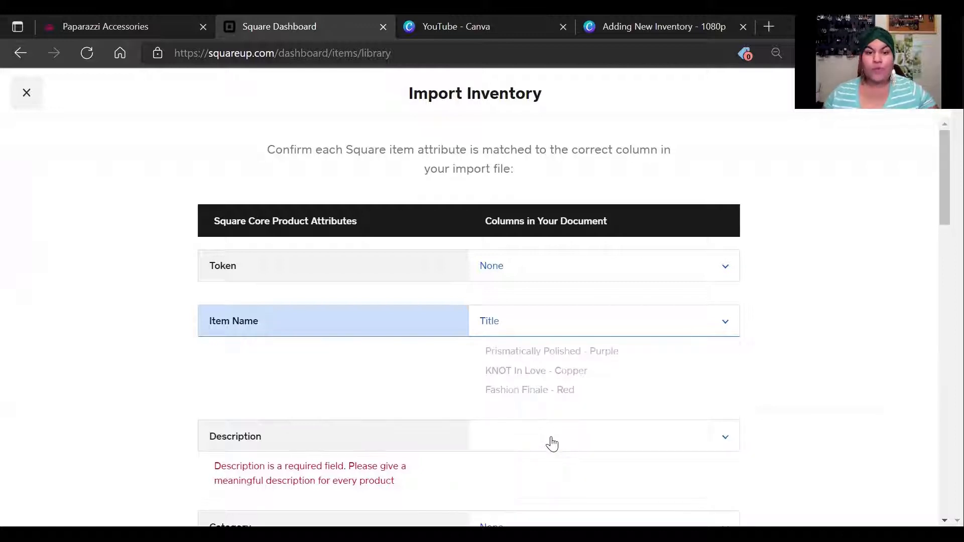
left_click(552, 442)
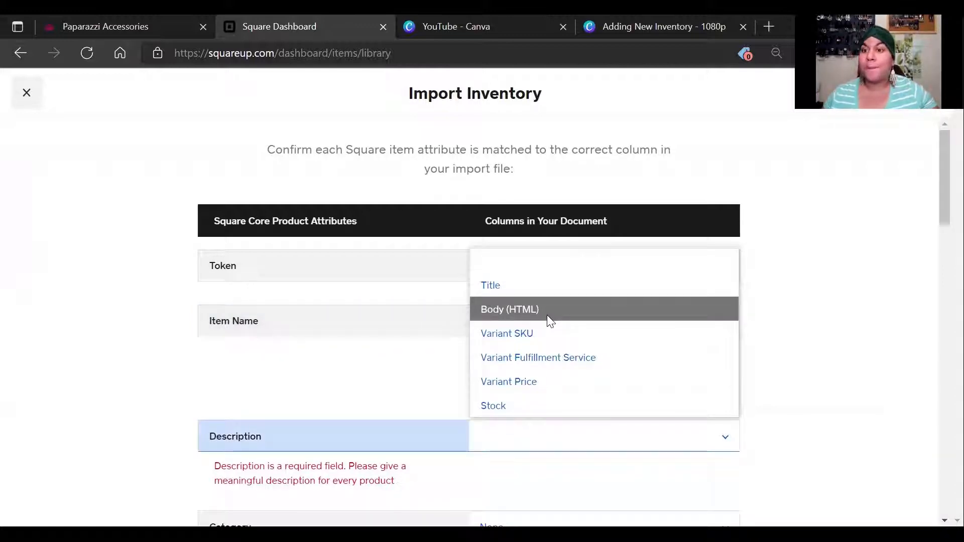
left_click(546, 315)
scroll(533, 387, "down", 7)
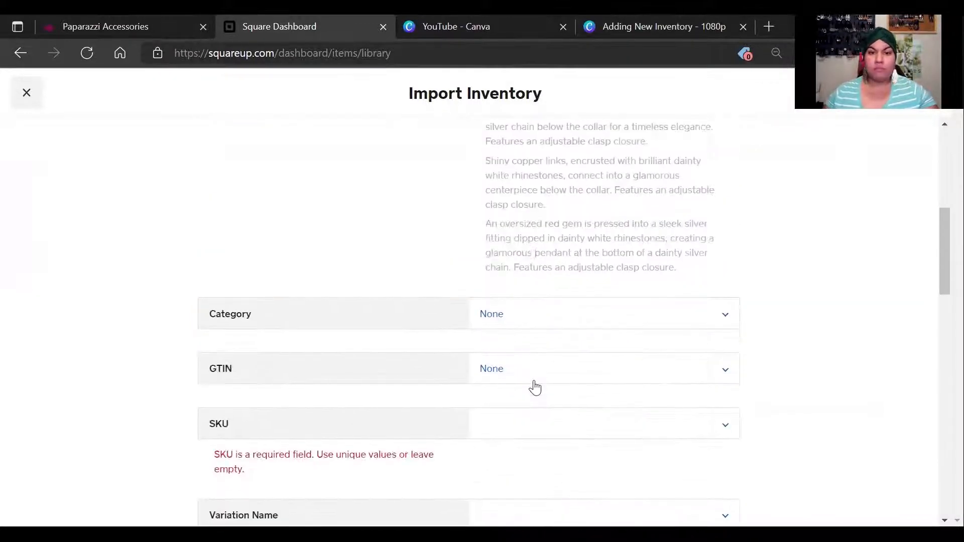
scroll(610, 264, "up", 5)
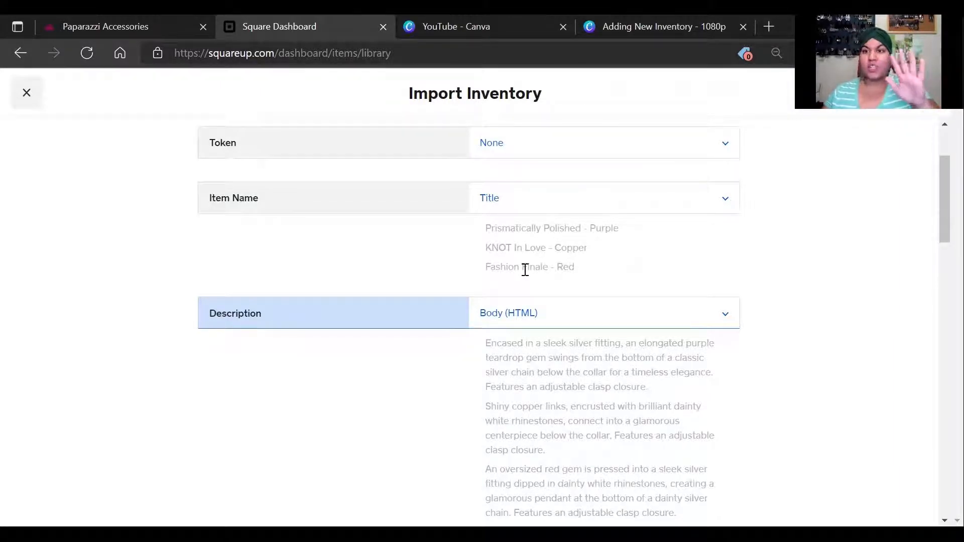
scroll(559, 318, "down", 8)
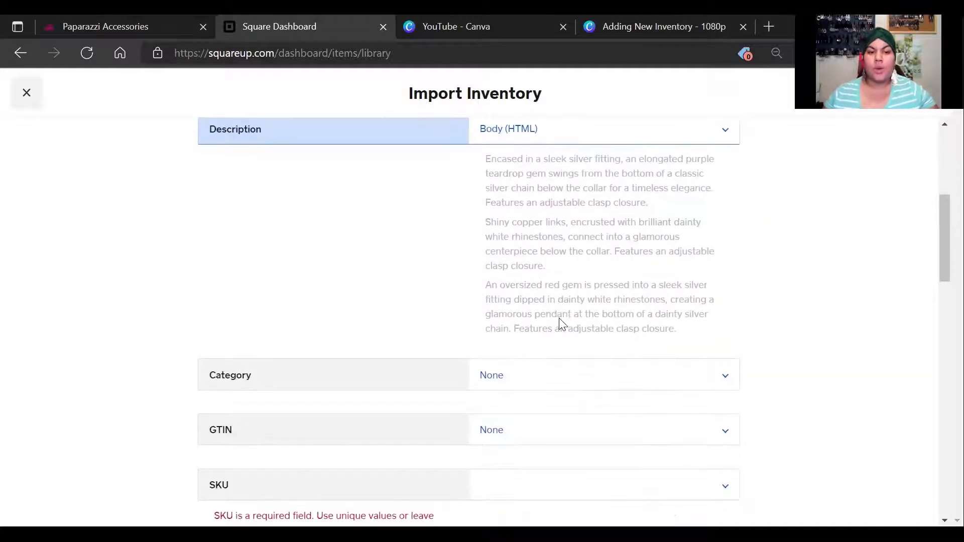
Map SKU to Variant SKU and Variation Name to Variant Fulfillment Service
left_click(540, 251)
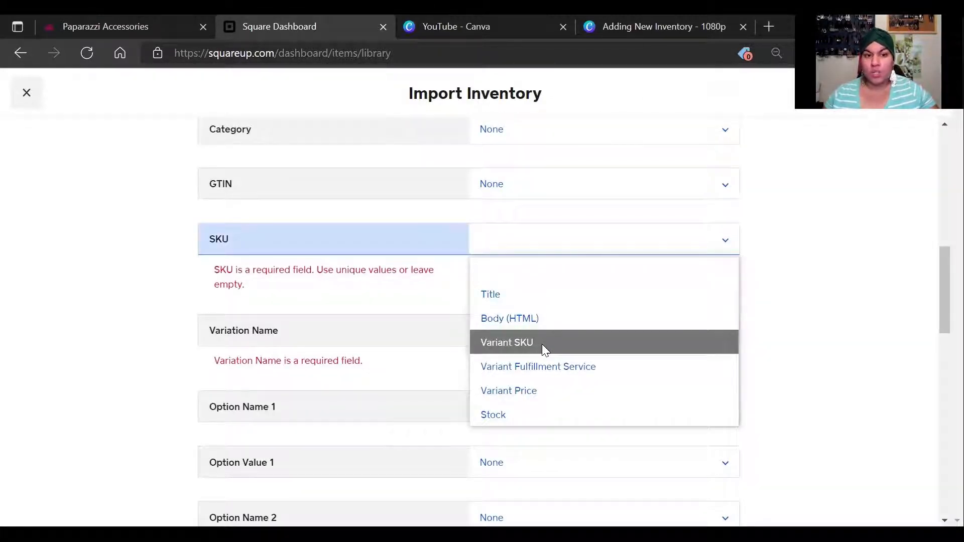
left_click(541, 345)
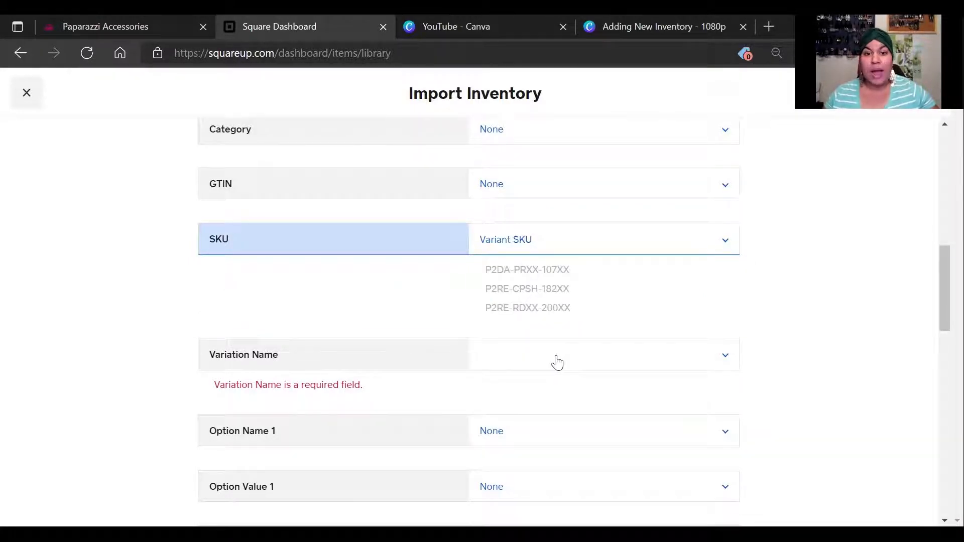
left_click(556, 362)
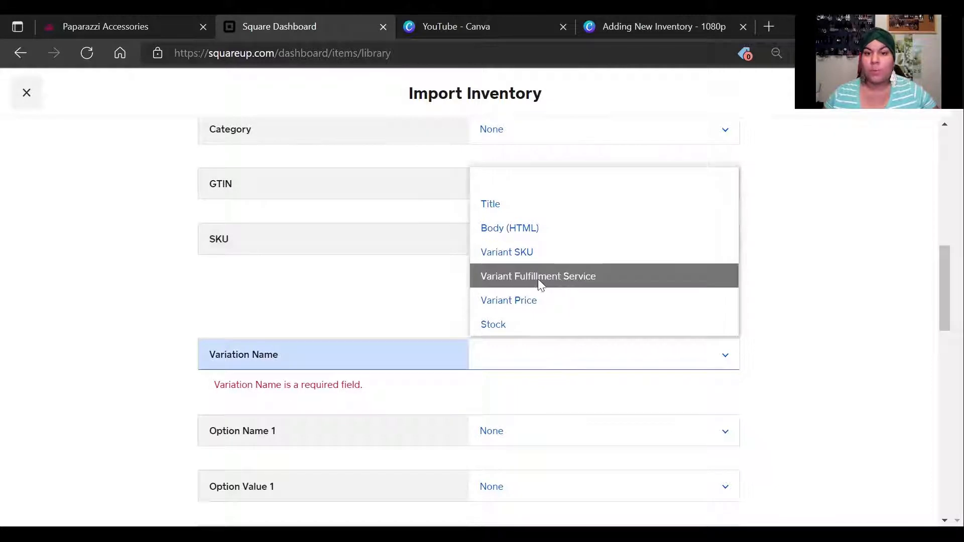
left_click(562, 280)
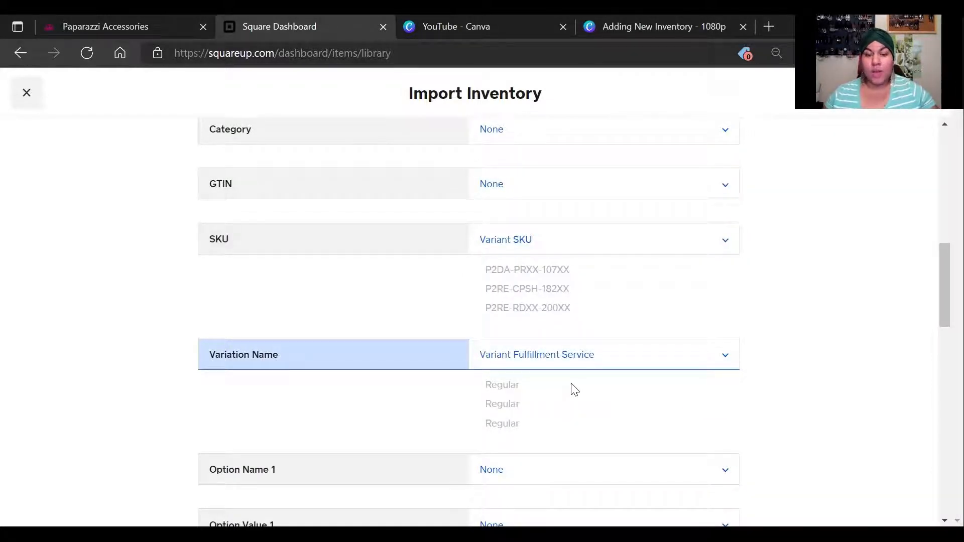
scroll(574, 390, "down", 10)
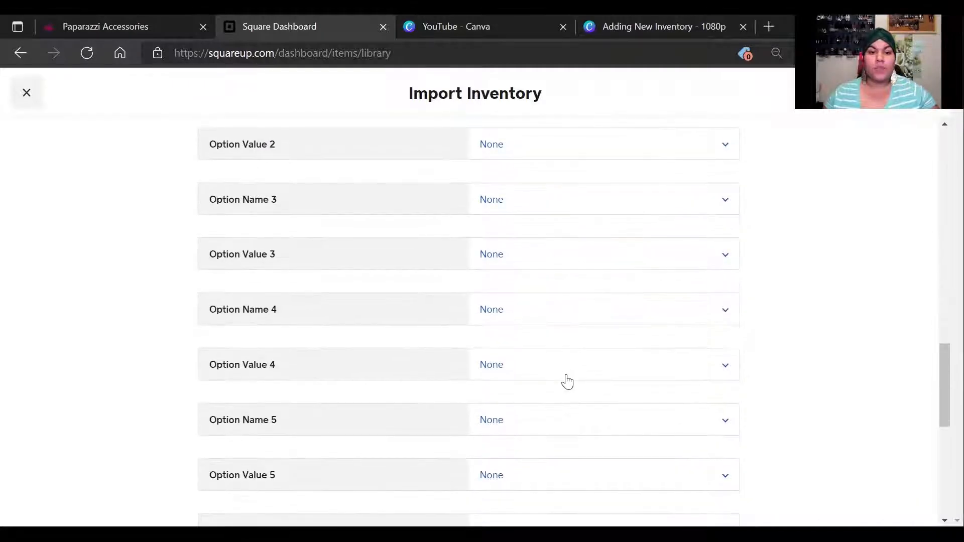
scroll(567, 381, "up", 6)
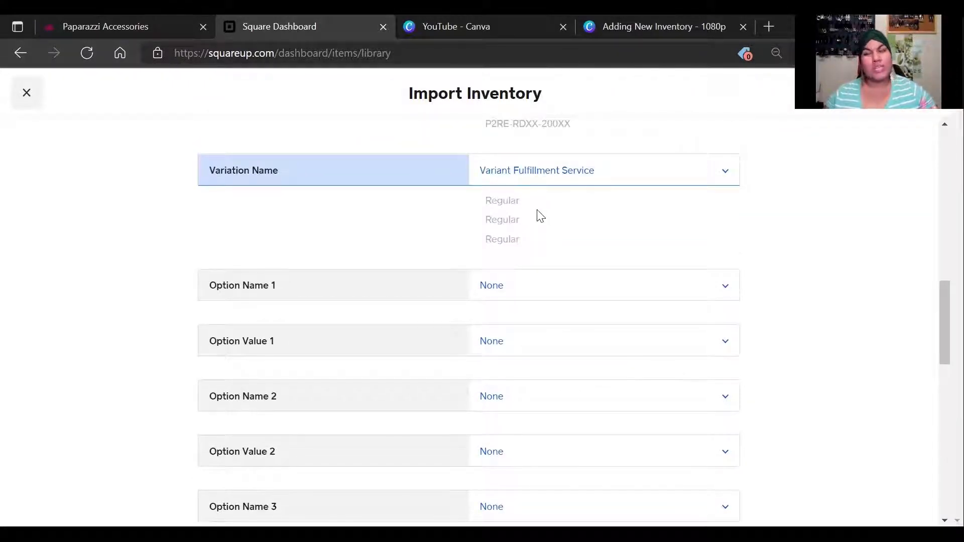
scroll(533, 271, "down", 3)
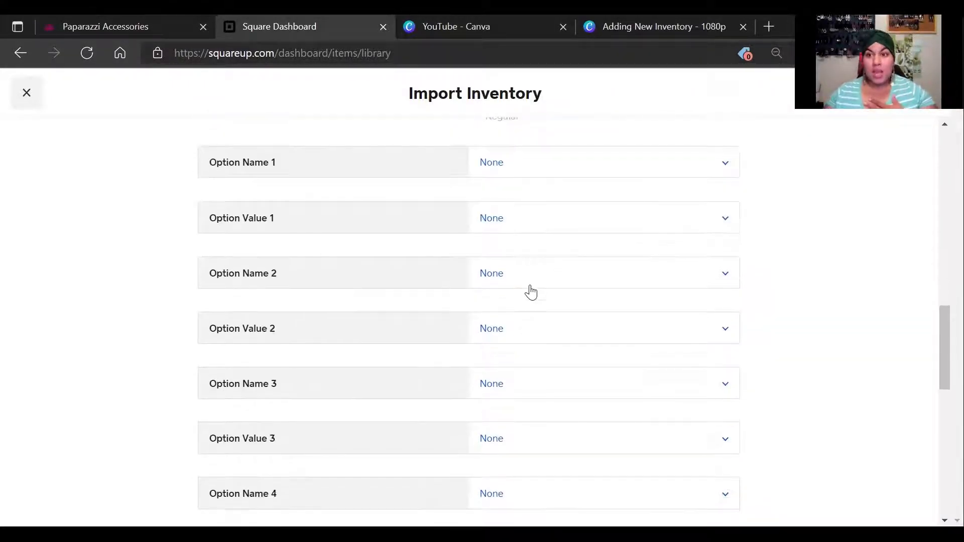
scroll(527, 291, "down", 12)
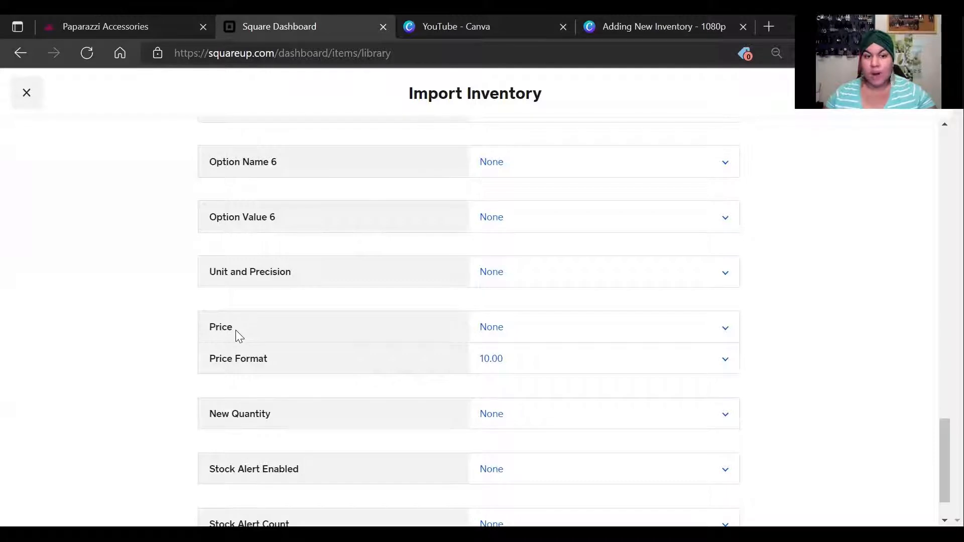
Map Price to Variant Price and New Quantity to Stock, then return to the form's top
left_click(546, 337)
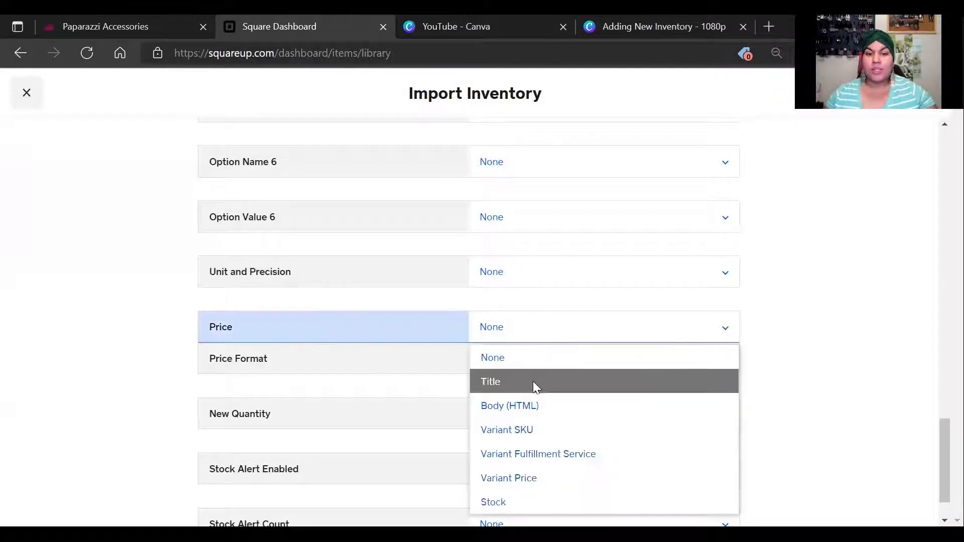
left_click(532, 480)
scroll(527, 436, "down", 1)
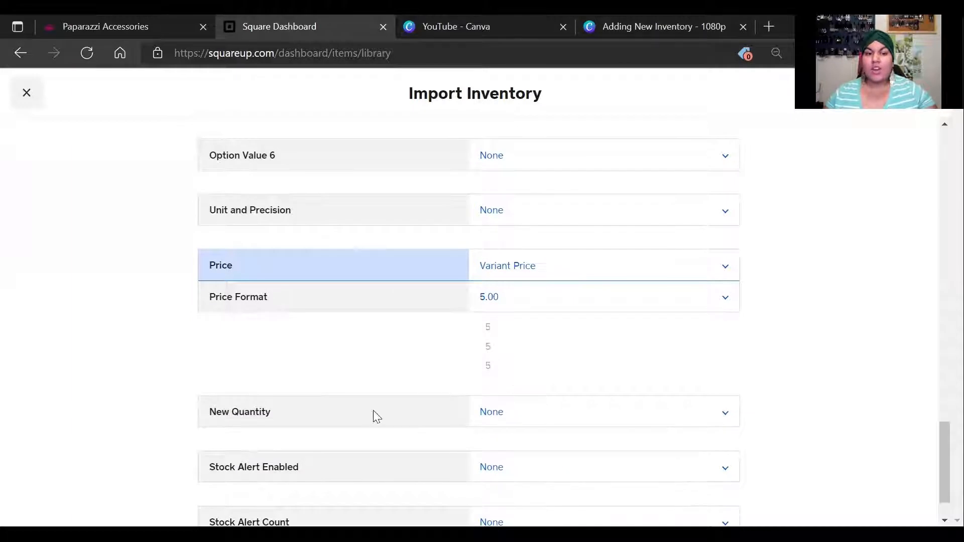
left_click(510, 420)
left_click(528, 383)
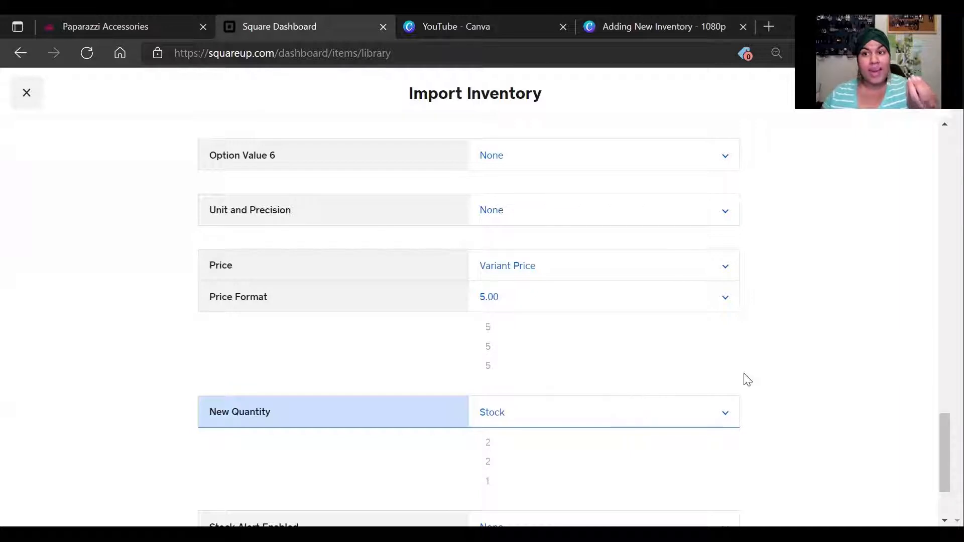
scroll(793, 318, "down", 2)
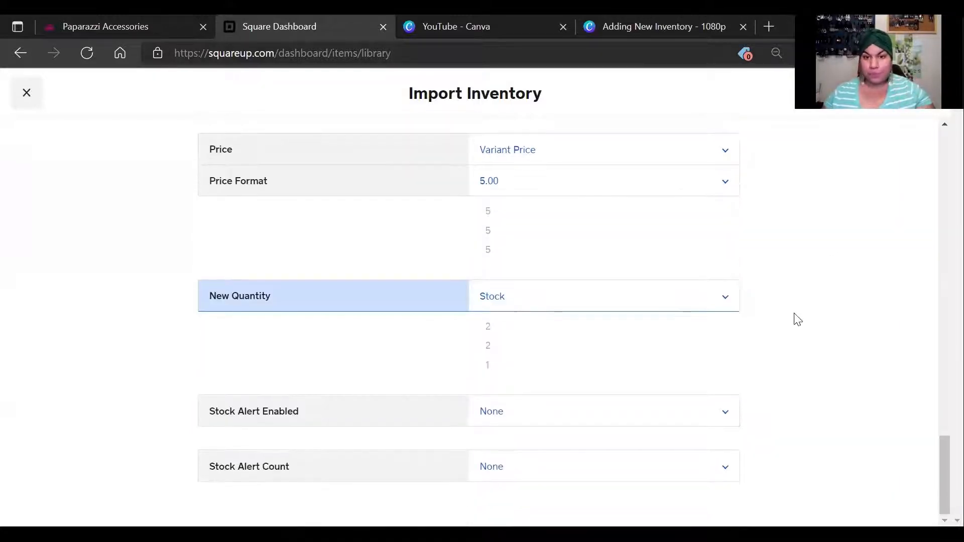
scroll(796, 299, "up", 15)
scroll(803, 235, "up", 10)
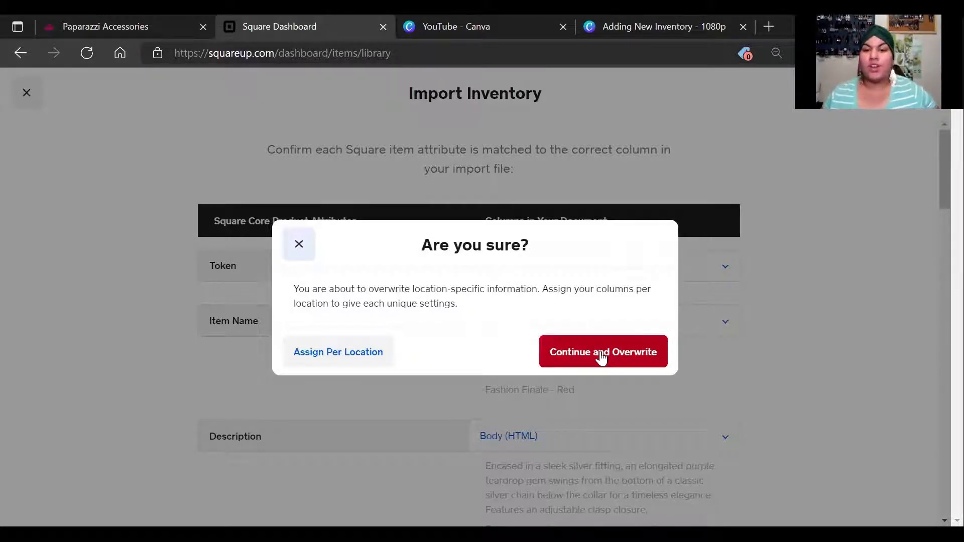
Confirm Overwrite so the Paparazzi items import with stock and $5.00 prices
left_click(601, 354)
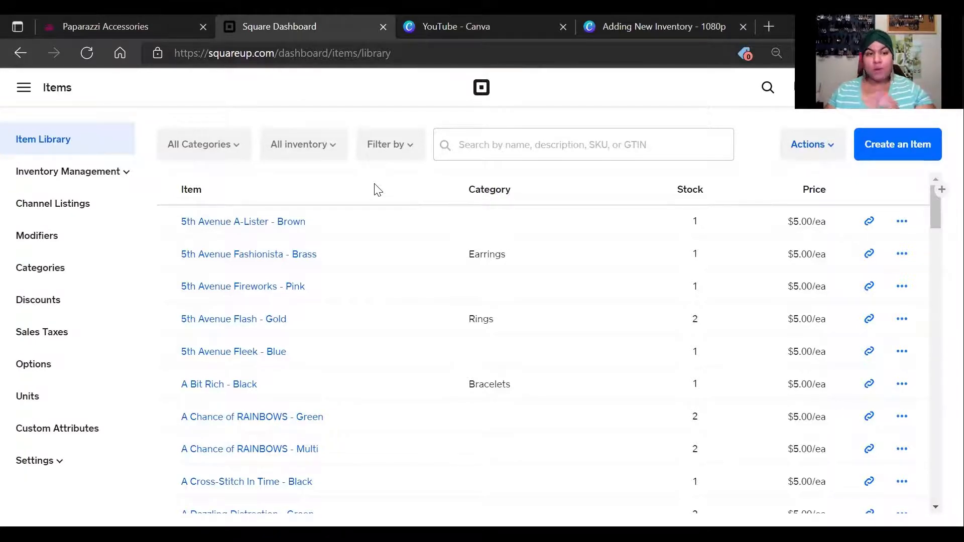
Open Sales Taxes from the Items sidebar and go to the Sales taxes settings page
left_click(68, 341)
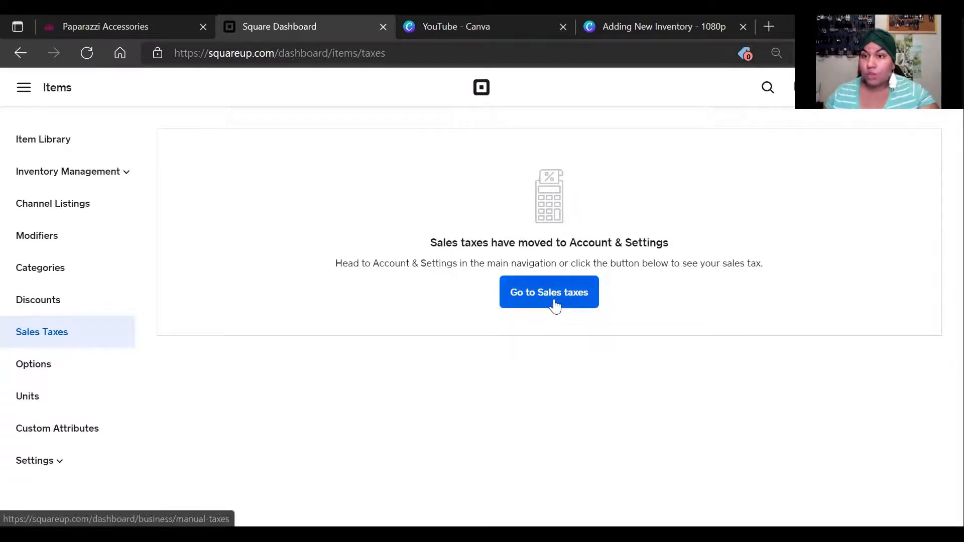
left_click(31, 95)
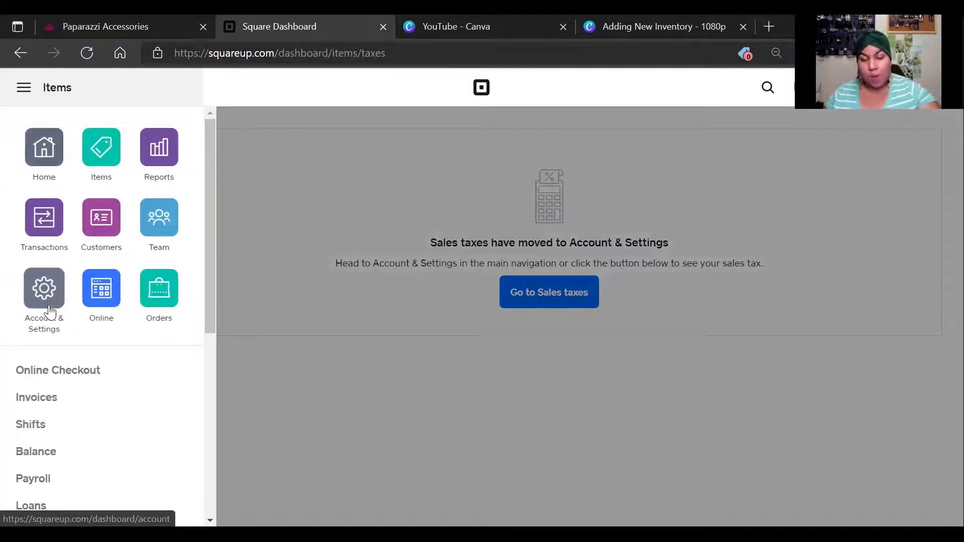
left_click(390, 357)
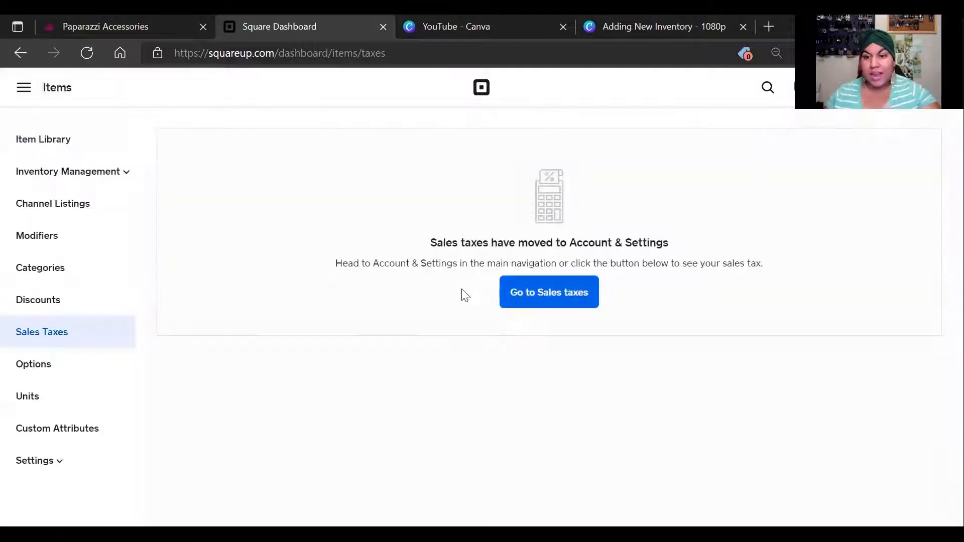
left_click(558, 301)
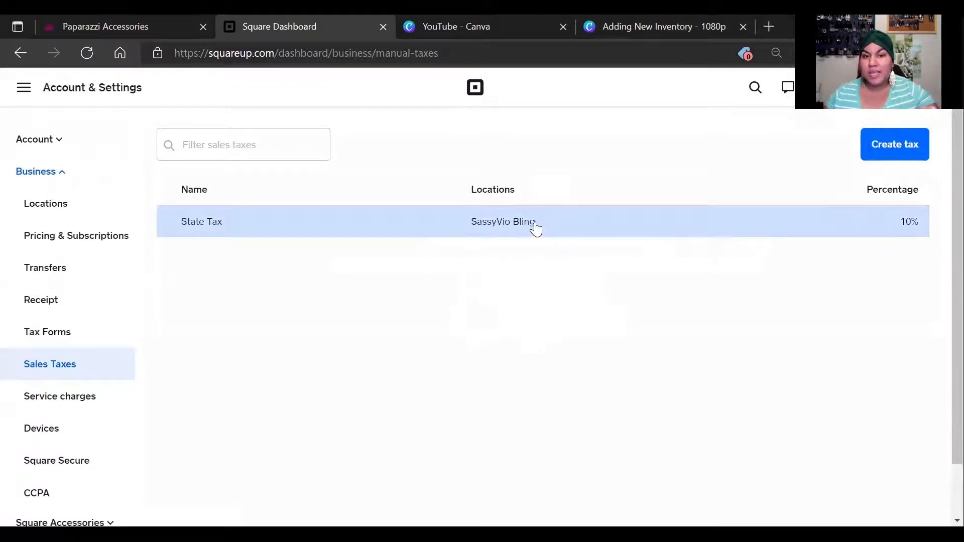
Edit State Tax and open its Multiple items list under Apply tax
left_click(533, 228)
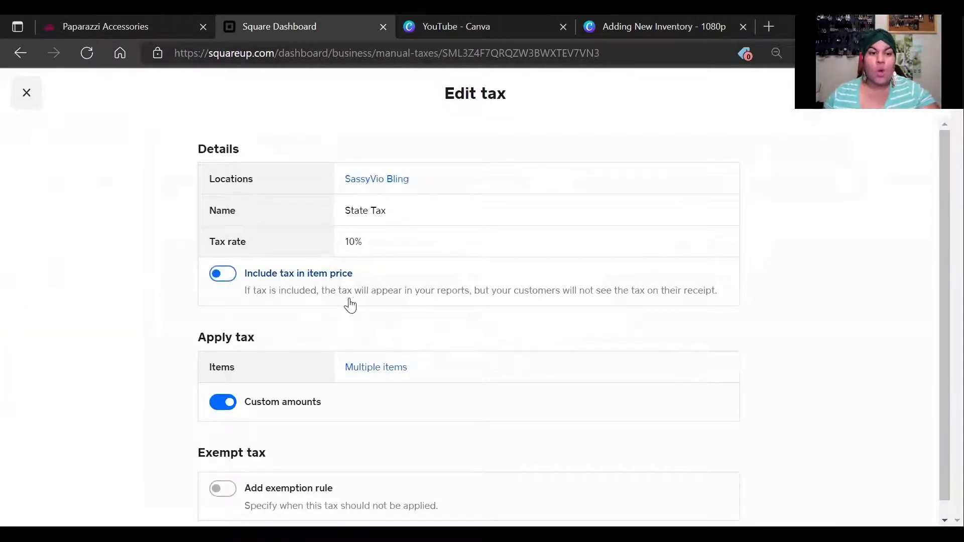
scroll(404, 380, "down", 1)
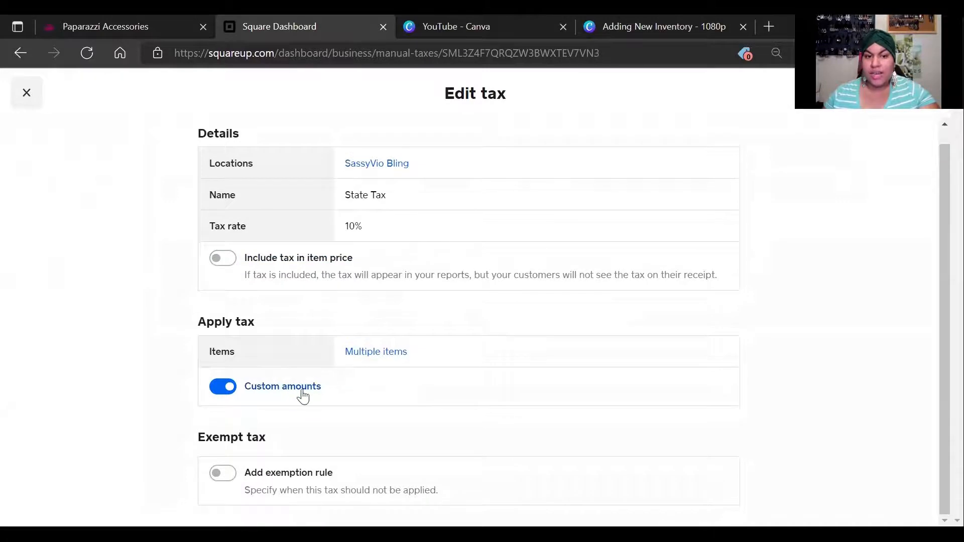
left_click(384, 354)
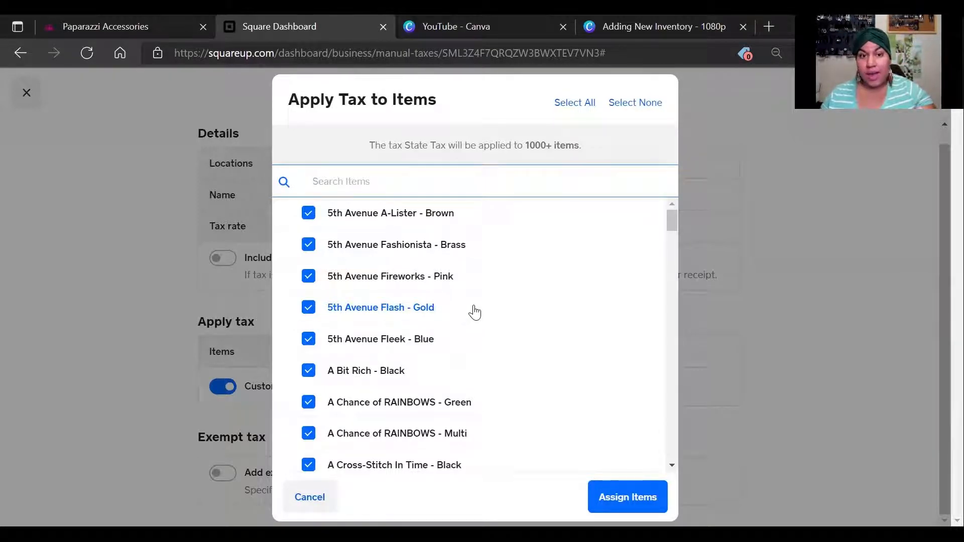
Select all items, assign State Tax to them, and return to the Item Library
left_click(577, 103)
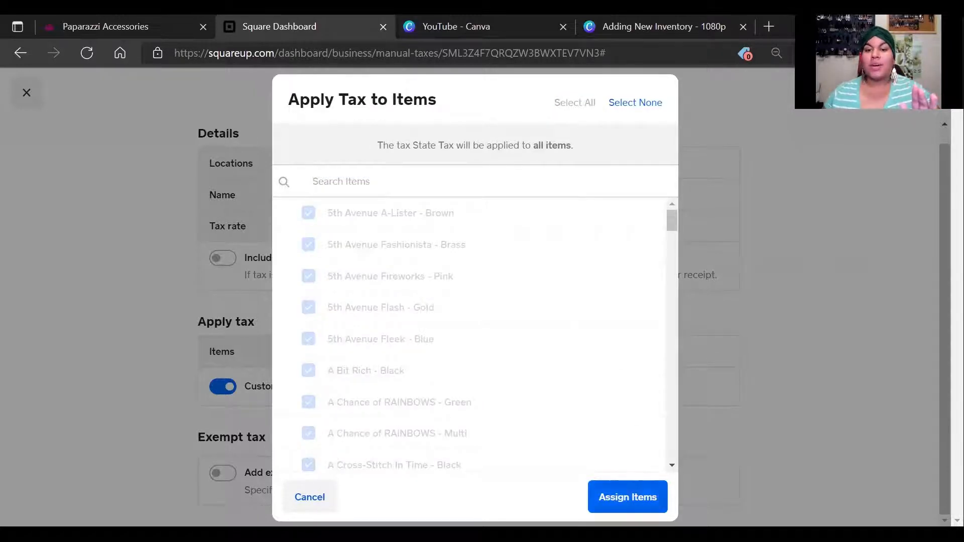
left_click(627, 497)
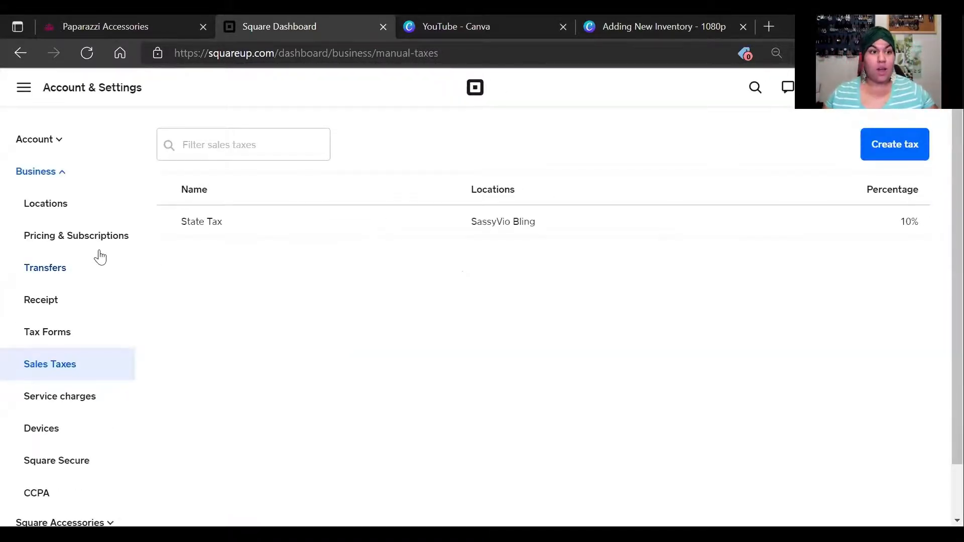
left_click(53, 144)
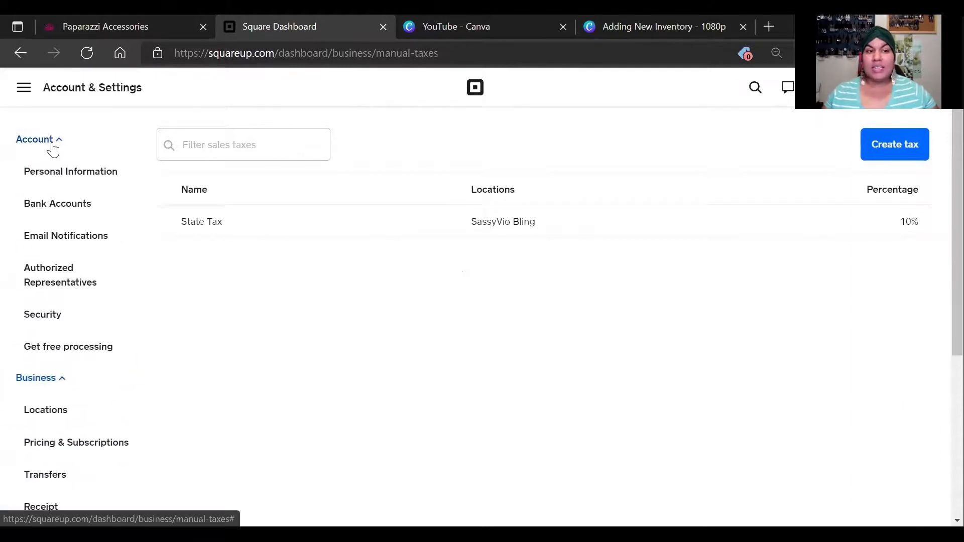
left_click(23, 88)
left_click(101, 150)
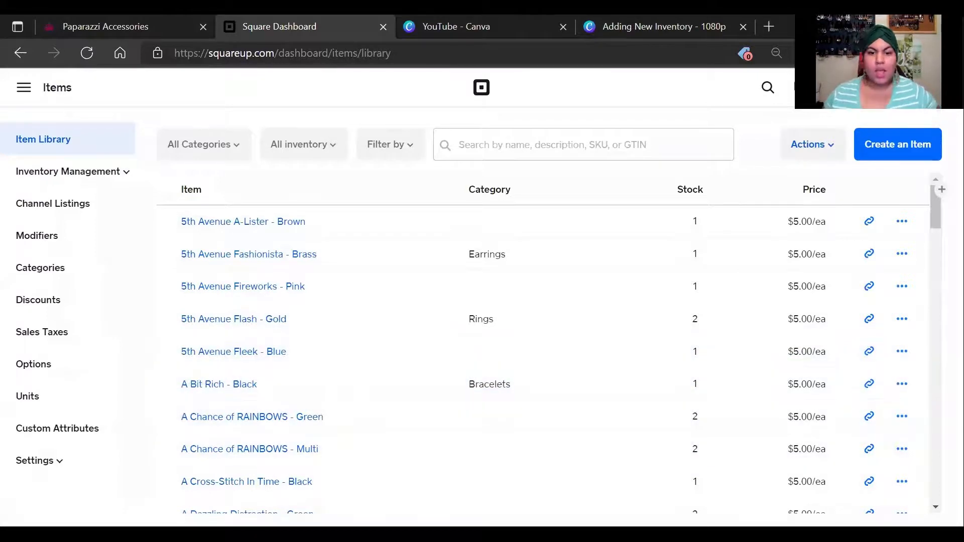
Check the Petal Power name in the Paparazzi order and search the Item Library for 'petal p'
left_click(139, 26)
scroll(276, 329, "up", 3)
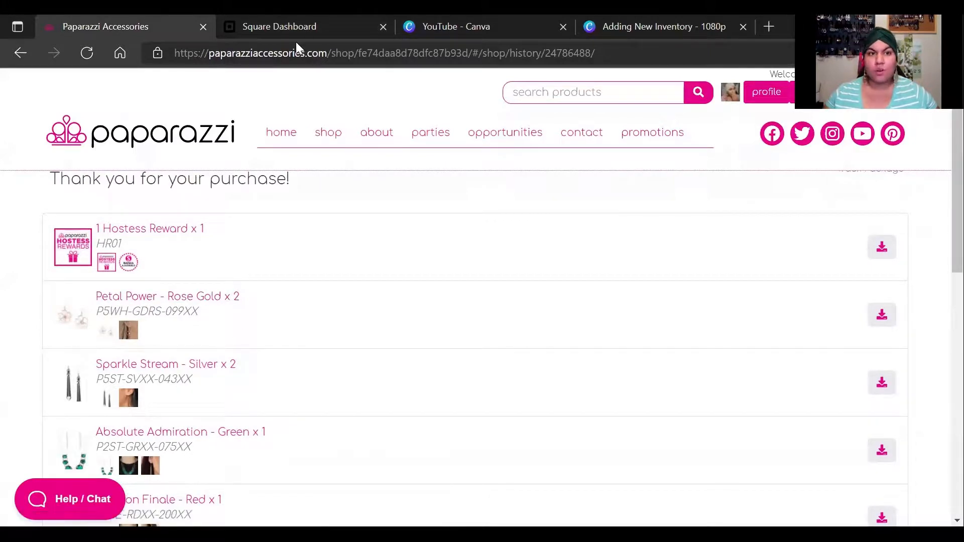
left_click(297, 28)
left_click(517, 148)
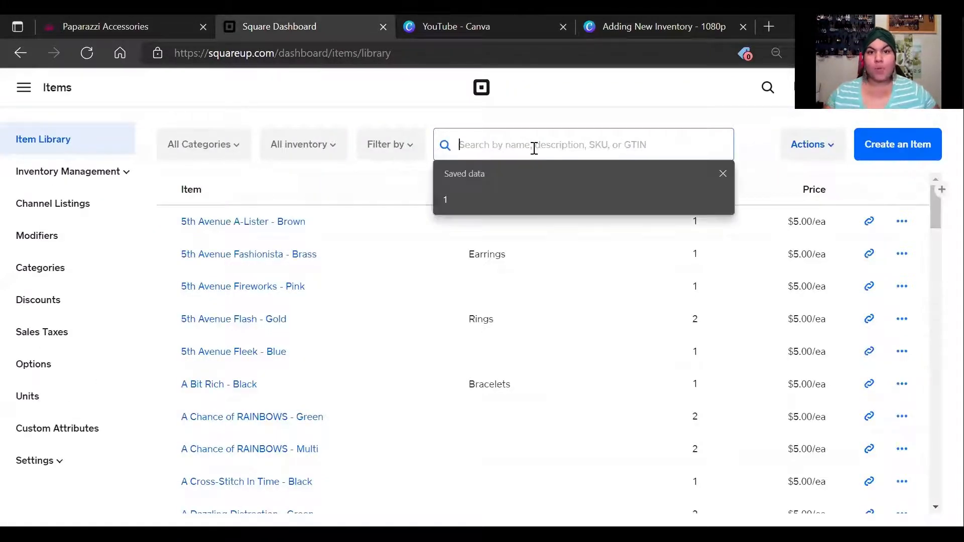
type("pet")
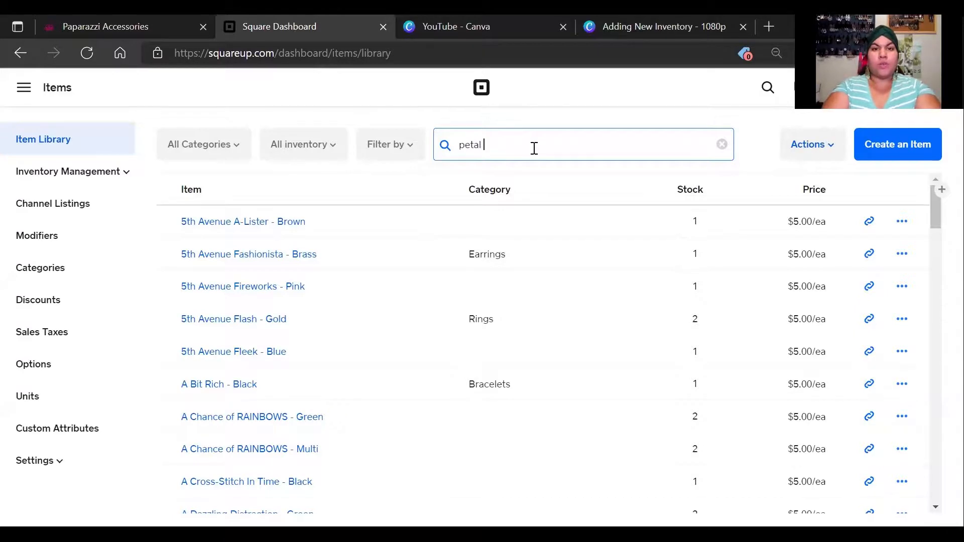
type("al ")
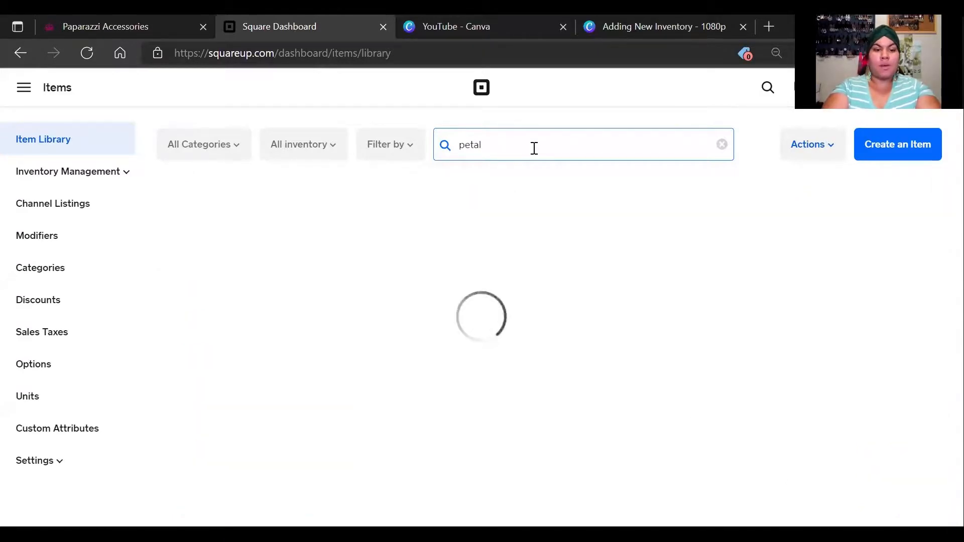
type("p")
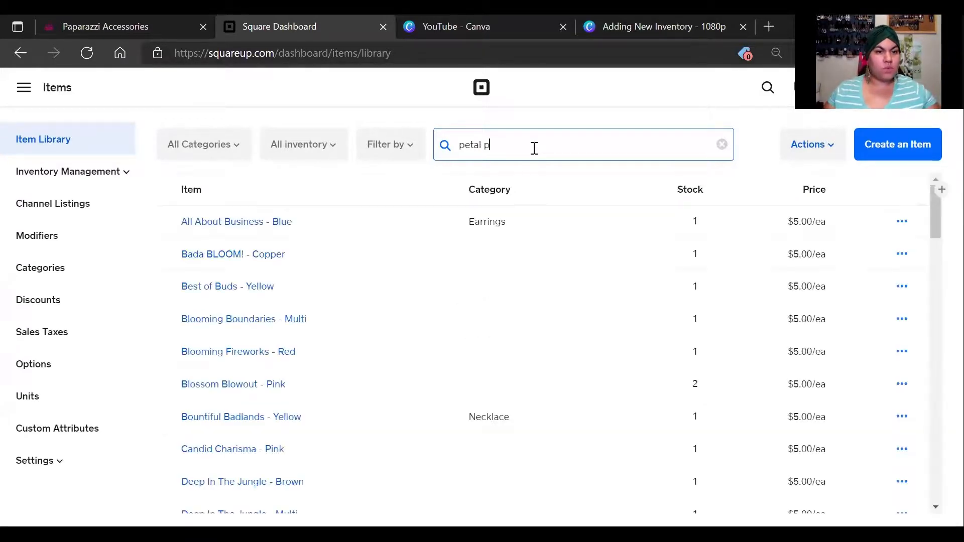
left_click(103, 28)
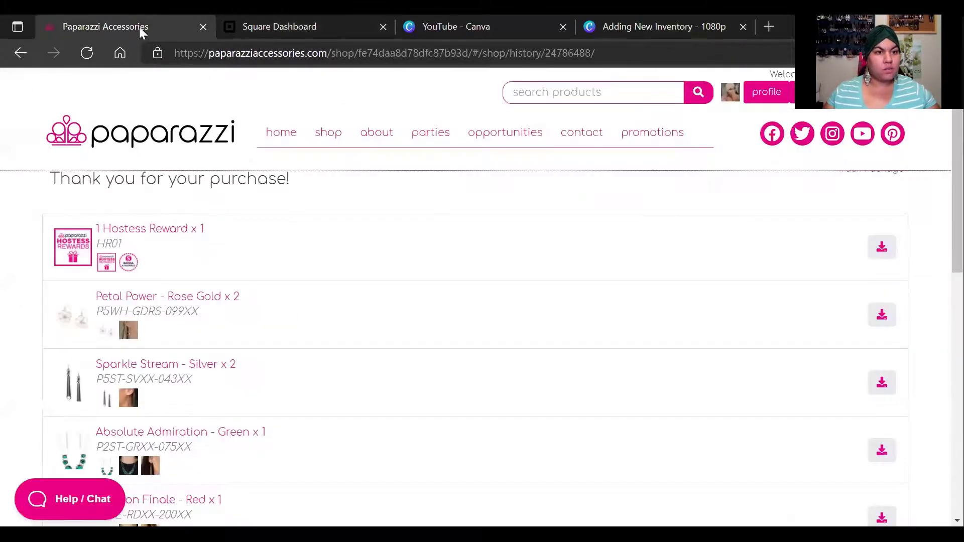
key("ctrl+Tab")
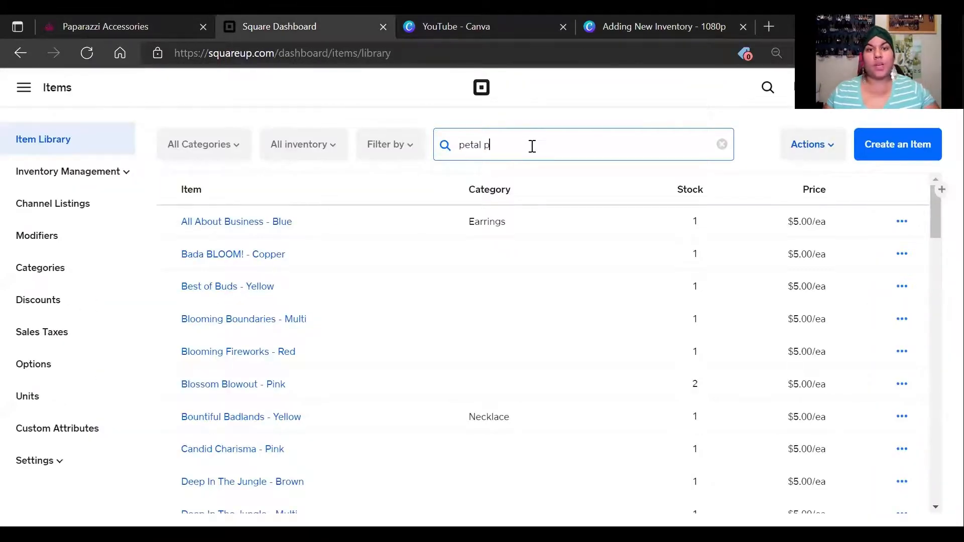